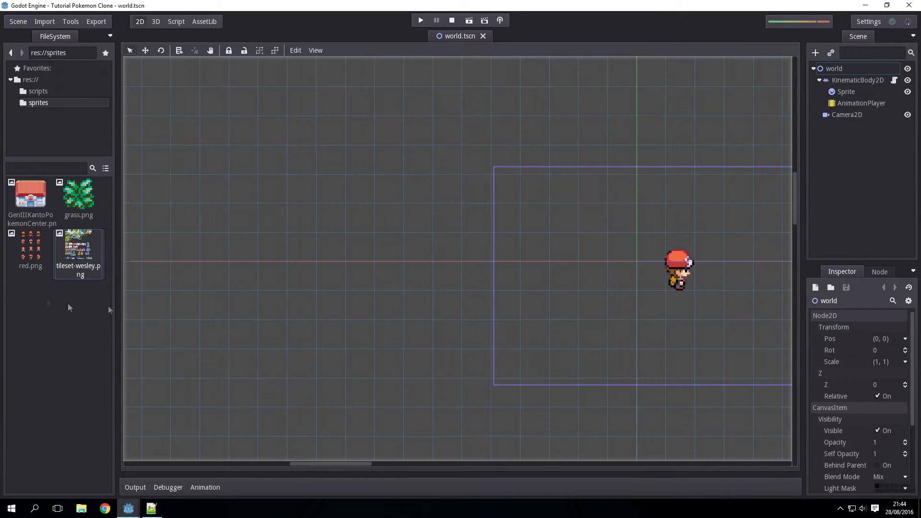
# Preview the tileset-wesley.png image from the sprites folder
pyautogui.click(78, 247)
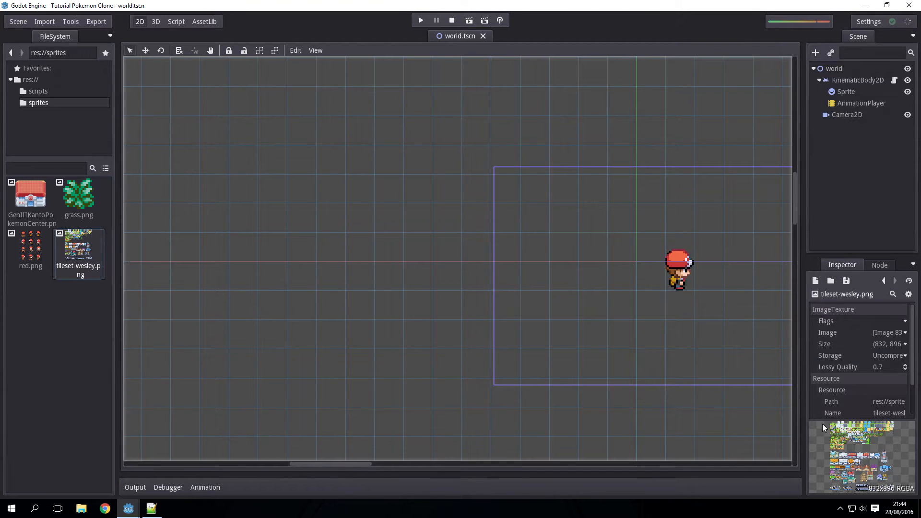
pyautogui.moveTo(642, 356); pyautogui.dragTo(519, 288, button='middle')
pyautogui.moveTo(592, 272); pyautogui.dragTo(563, 261, button='middle')
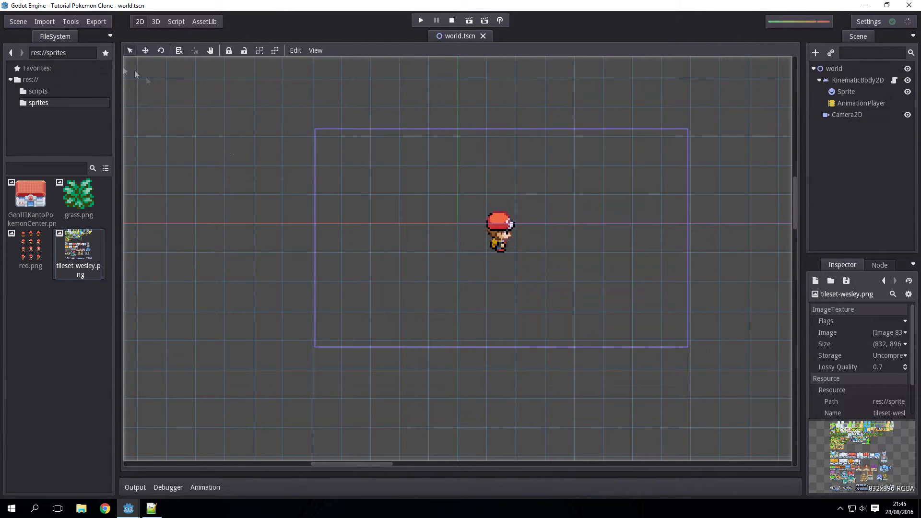
# Create a new empty scene alongside the world scene
pyautogui.click(15, 25)
pyautogui.click(338, 120)
pyautogui.click(10, 23)
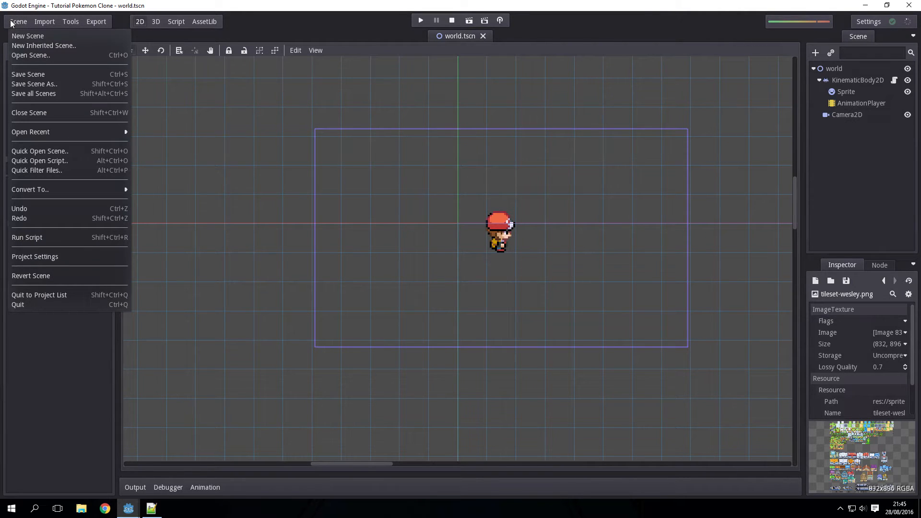
pyautogui.click(17, 37)
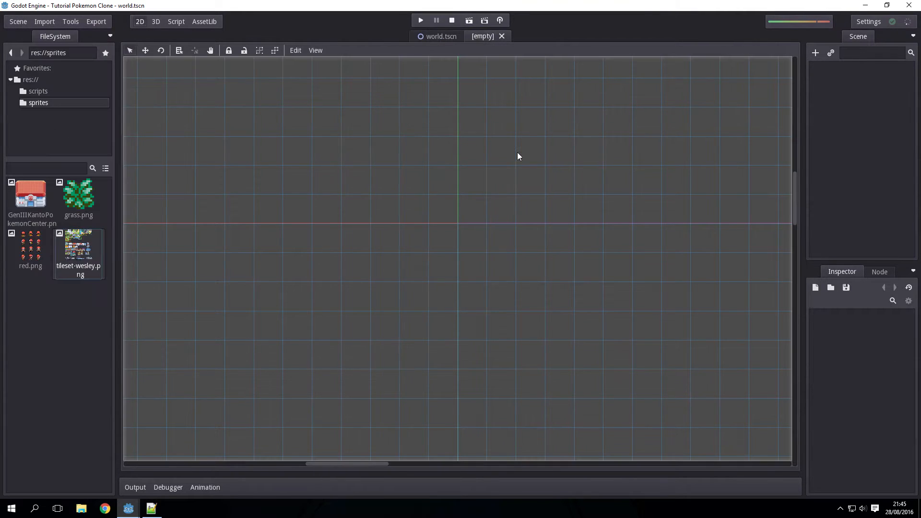
pyautogui.click(17, 22)
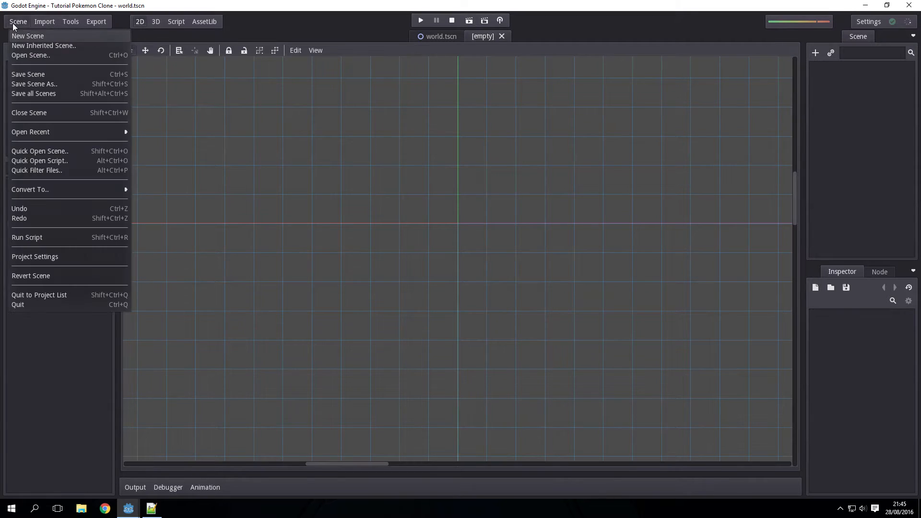
pyautogui.click(18, 21)
# Add a Node2D as the root node of the new scene
pyautogui.click(815, 53)
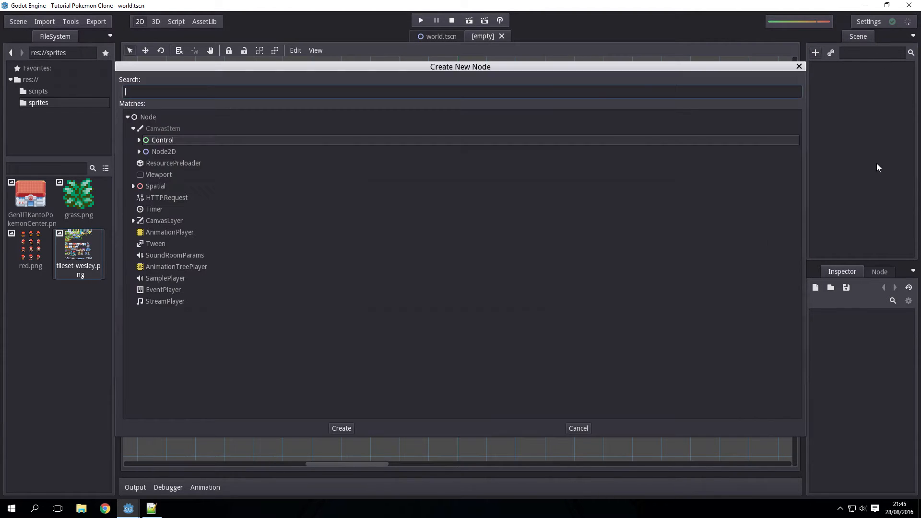
pyautogui.write('Node2')
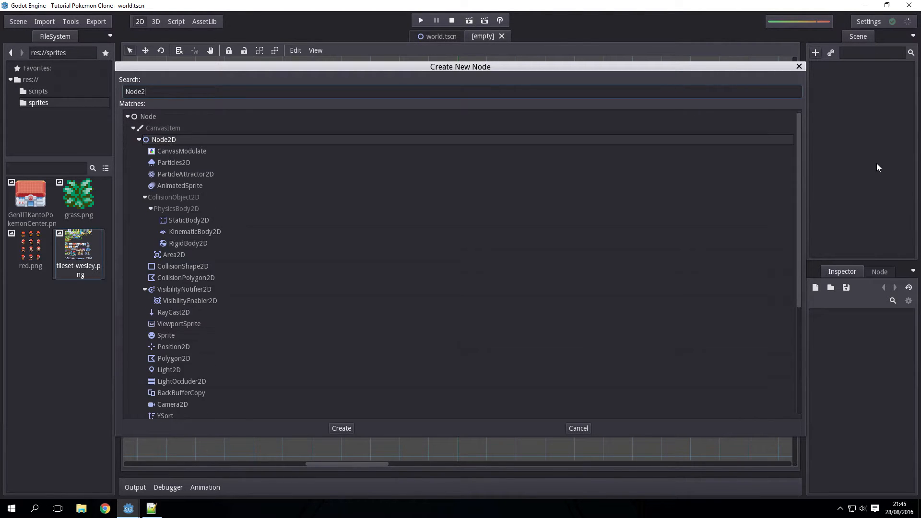
pyautogui.write('D')
pyautogui.press('Return')
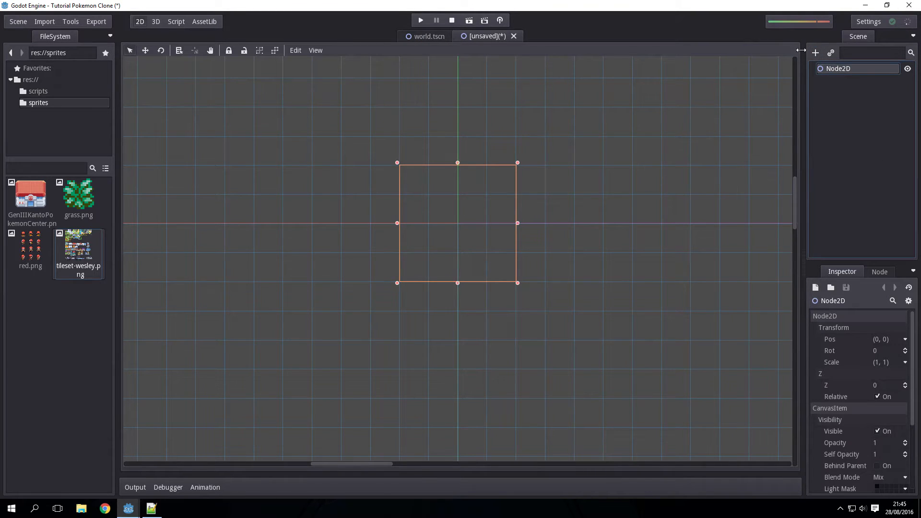
# Add a Sprite node as a child of the Node2D root
pyautogui.moveTo(782, 61); pyautogui.dragTo(745, 64, button='middle')
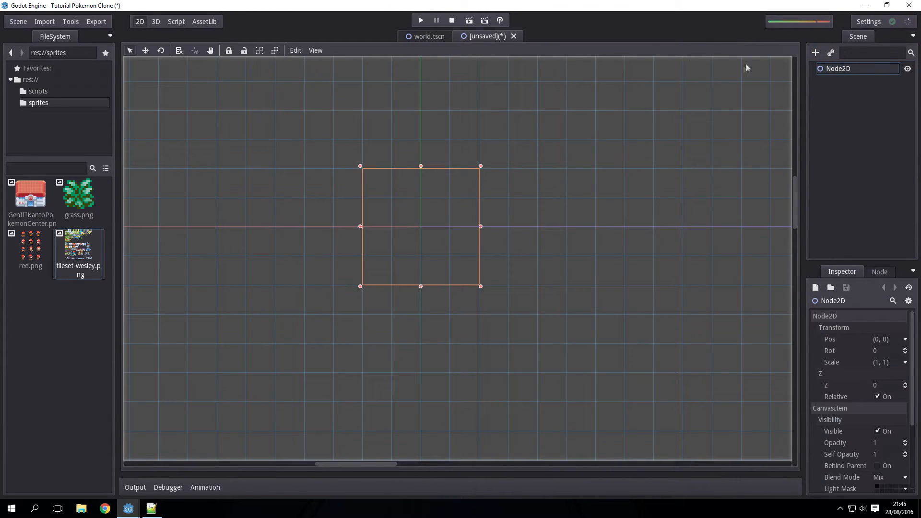
pyautogui.click(815, 53)
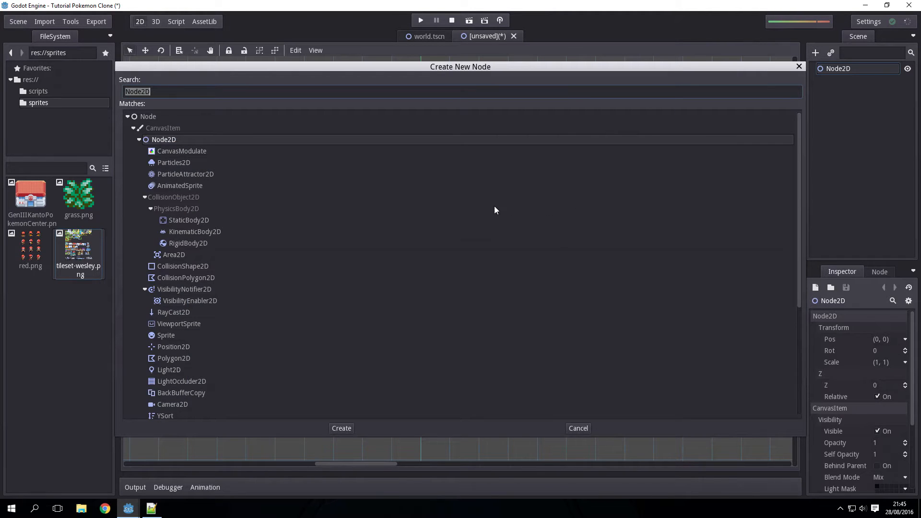
pyautogui.write('Sprite')
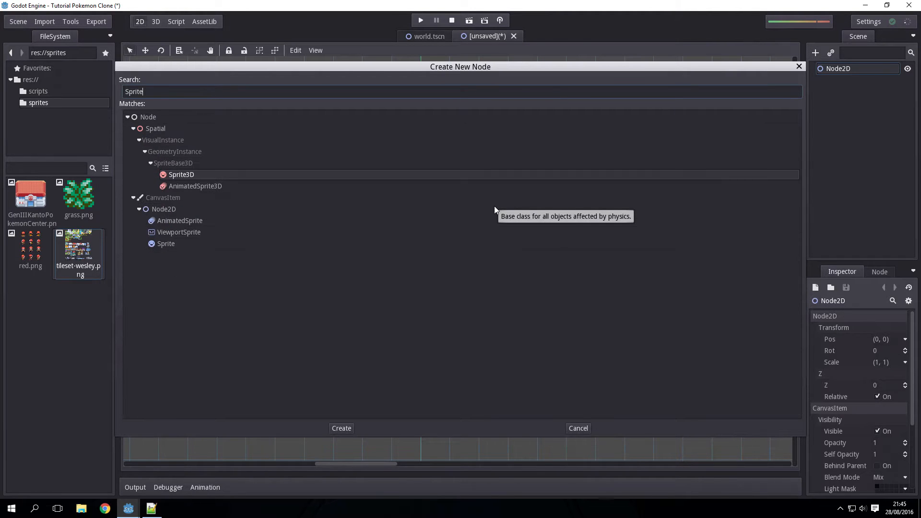
pyautogui.doubleClick(173, 244)
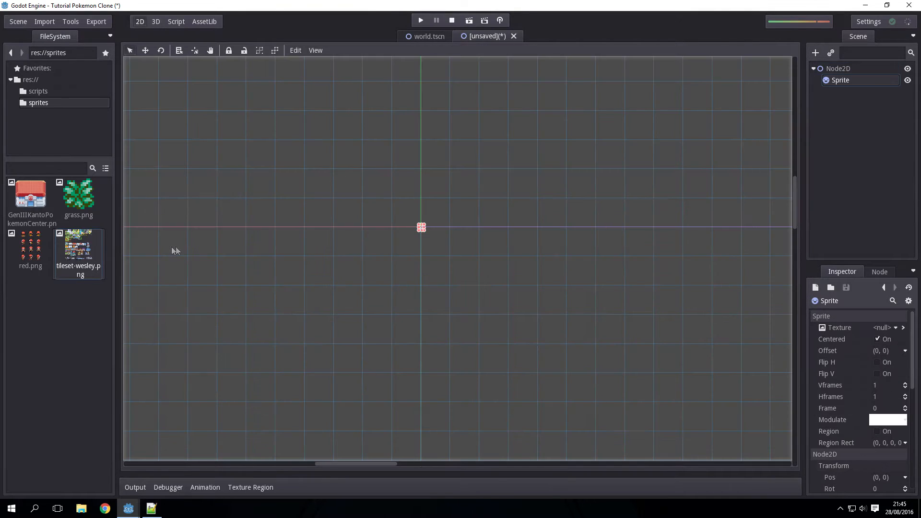
# Assign tileset-wesley.png as the texture of the new Sprite node
pyautogui.scroll(3, 668, 273)
pyautogui.scroll(1, 438, 256)
pyautogui.scroll(2, 382, 229)
pyautogui.scroll(2, 382, 226)
pyautogui.moveTo(382, 226); pyautogui.dragTo(646, 288, button='middle')
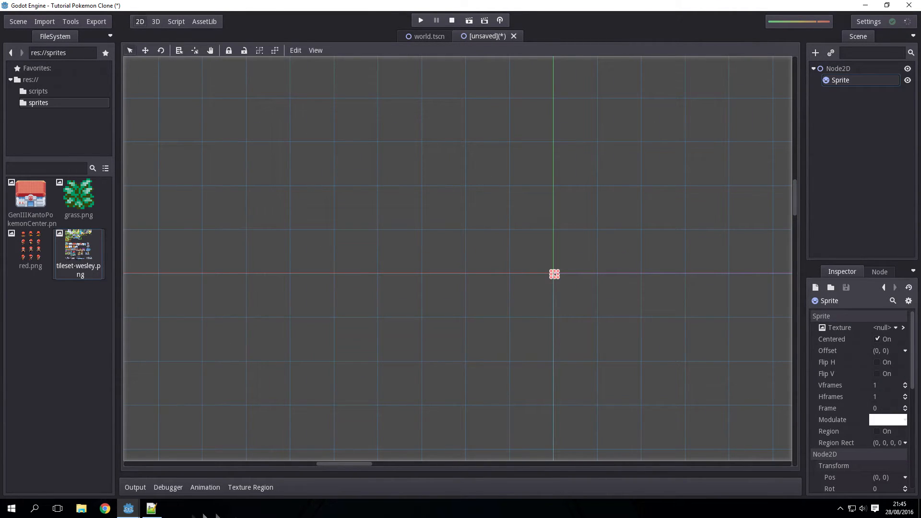
pyautogui.moveTo(67, 259); pyautogui.dragTo(884, 329)
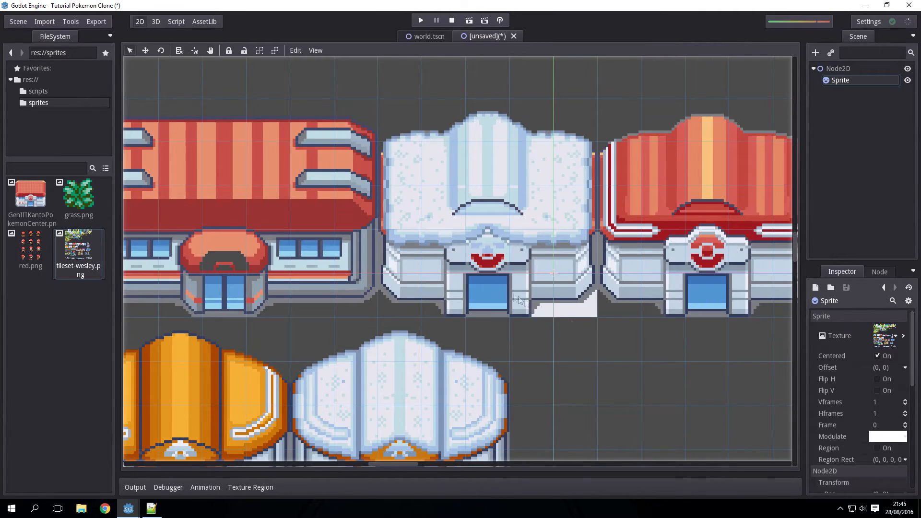
pyautogui.scroll(-5, 532, 306)
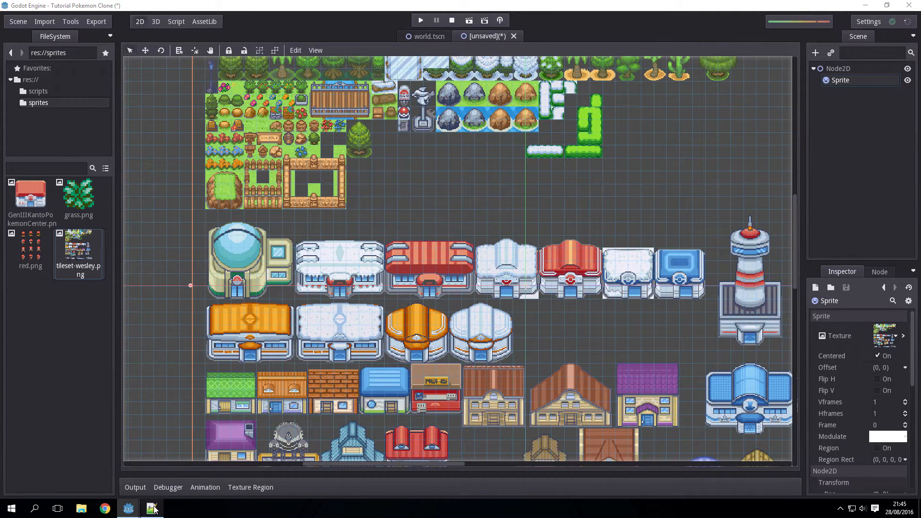
# Consult notes.txt for the frame counts, and set the sprite's Vframes to 56 and Hframes to 52
pyautogui.click(152, 508)
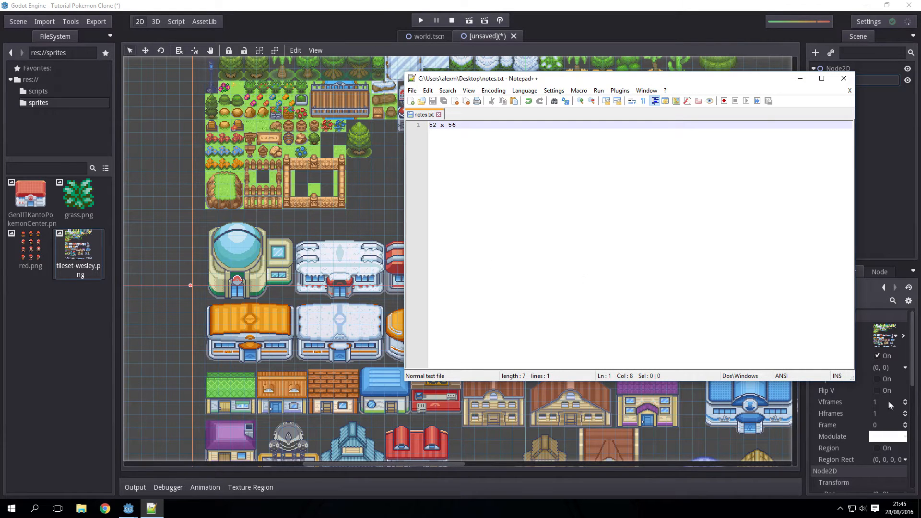
pyautogui.click(888, 402)
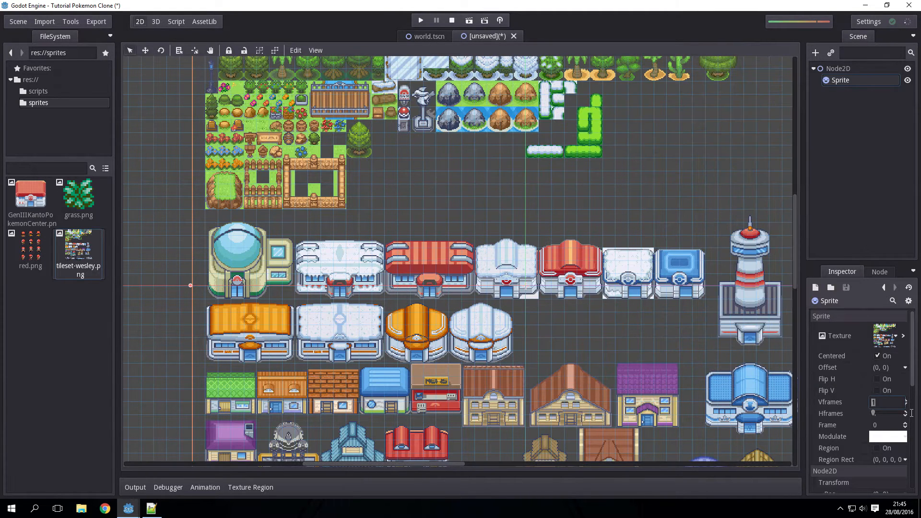
pyautogui.press('Return')
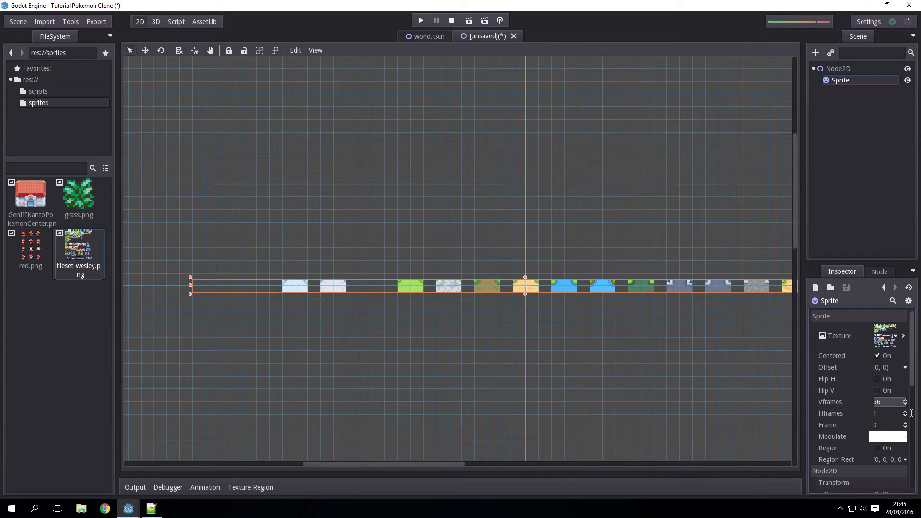
pyautogui.click(889, 415)
pyautogui.write('52')
pyautogui.press('Return')
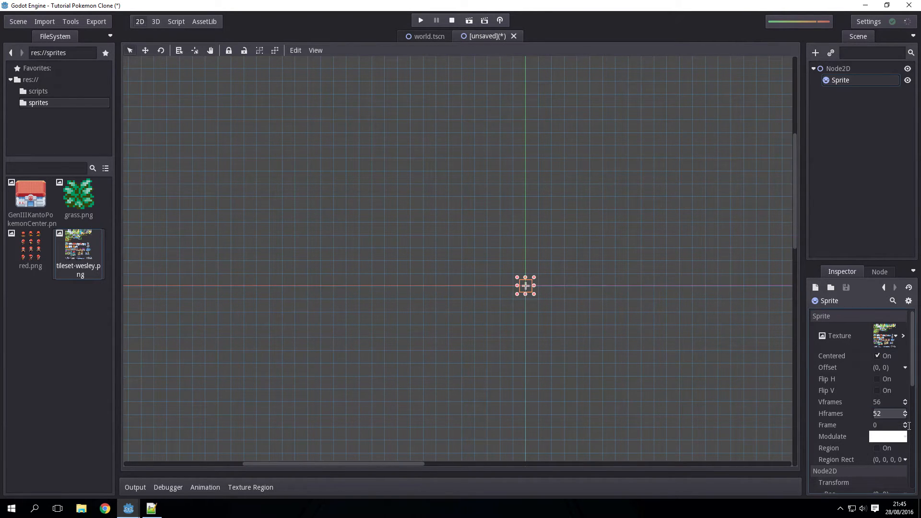
# Enable grid snapping and move the sprite so that its upper-left corner sits on the scene origin
pyautogui.scroll(9, 518, 315)
pyautogui.moveTo(525, 241); pyautogui.dragTo(396, 237, button='middle')
pyautogui.scroll(12, 396, 237)
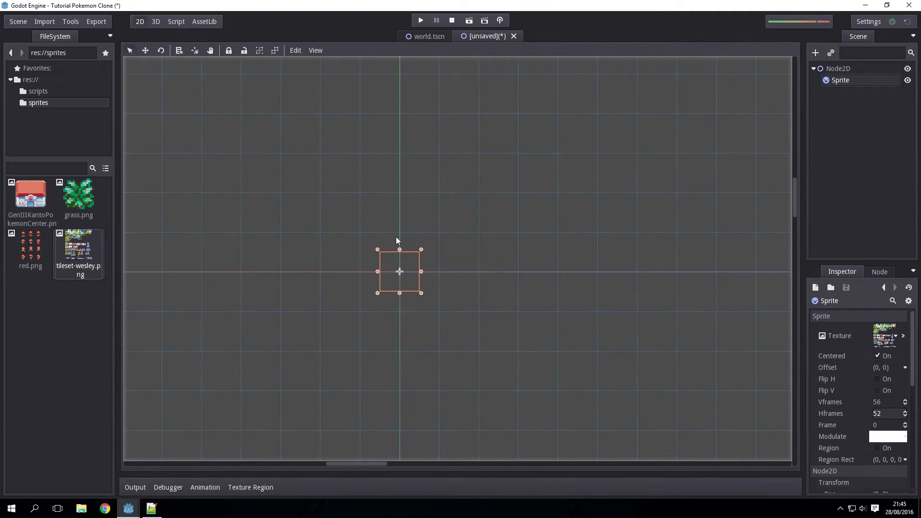
pyautogui.click(295, 48)
pyautogui.click(307, 62)
pyautogui.moveTo(516, 236); pyautogui.dragTo(467, 168, button='middle')
pyautogui.moveTo(352, 215); pyautogui.dragTo(372, 235)
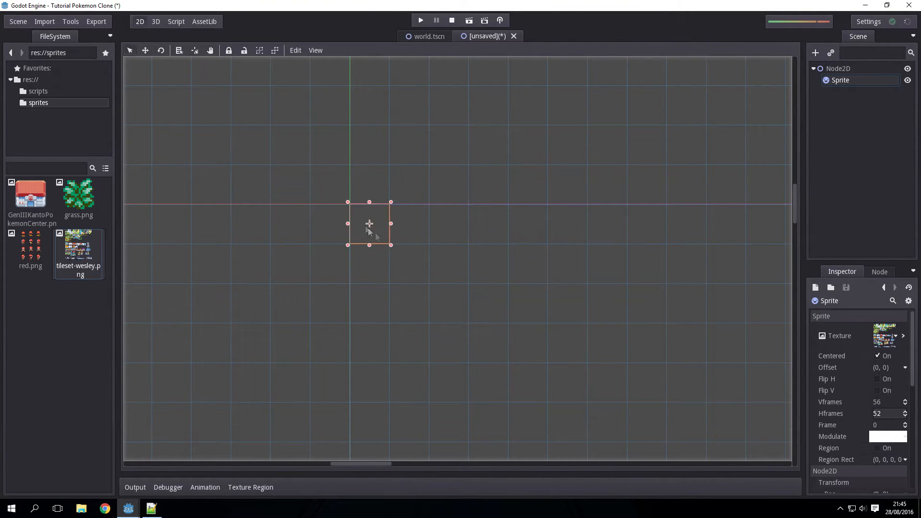
pyautogui.doubleClick(905, 412)
pyautogui.click(906, 413)
pyautogui.doubleClick(906, 415)
pyautogui.click(906, 415)
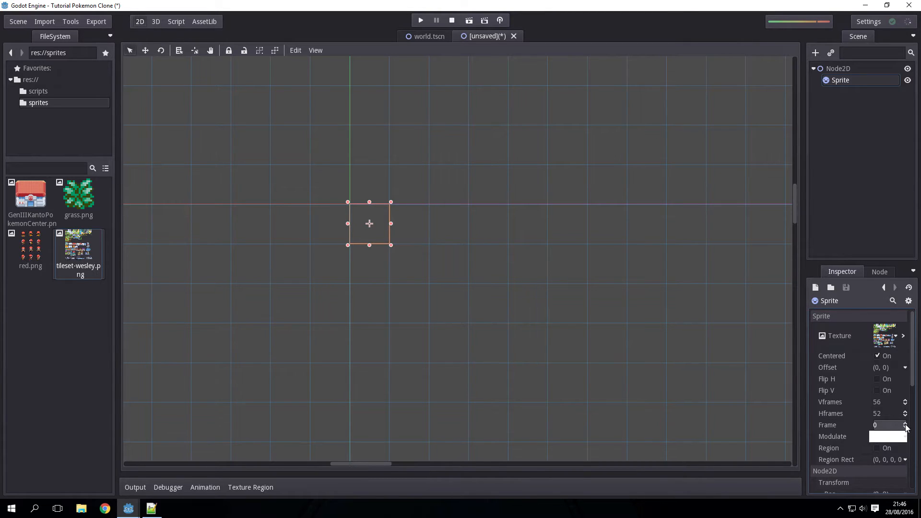
# Set the sprite's frame to 7 for the first snow tile
pyautogui.click(460, 291)
pyautogui.click(846, 81)
pyautogui.click(885, 426)
pyautogui.press('Return')
pyautogui.click(848, 69)
pyautogui.click(849, 79)
pyautogui.click(904, 422)
pyautogui.click(905, 424)
pyautogui.click(905, 424)
pyautogui.click(905, 424)
pyautogui.click(905, 428)
# Duplicate the snow tile sprite, place the copy directly to its right and set its frame to 8
pyautogui.moveTo(553, 326); pyautogui.dragTo(708, 340, button='middle')
pyautogui.click(517, 345)
pyautogui.moveTo(549, 317); pyautogui.dragTo(406, 271, button='middle')
pyautogui.click(841, 81)
pyautogui.hotkey('ctrl', 'd')
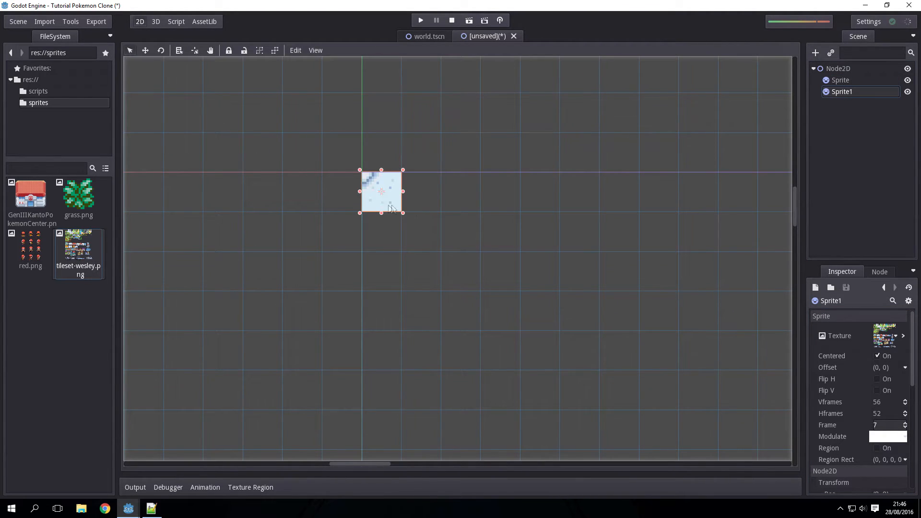
pyautogui.moveTo(392, 207); pyautogui.dragTo(431, 207)
pyautogui.click(905, 423)
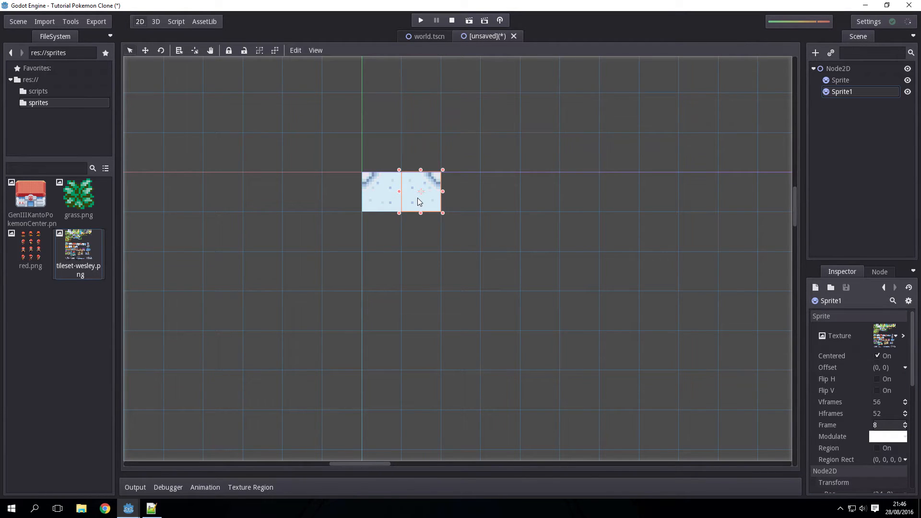
# Continue duplicating tile sprites along the row and set the fifth sprite's frame to 16 for the grass tile
pyautogui.hotkey('ctrl', 'd')
pyautogui.moveTo(425, 204); pyautogui.dragTo(454, 203)
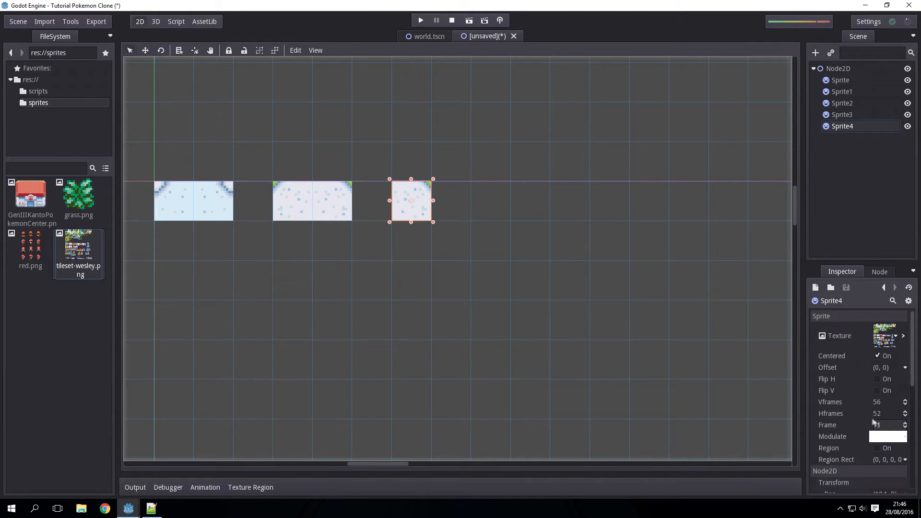
pyautogui.click(905, 423)
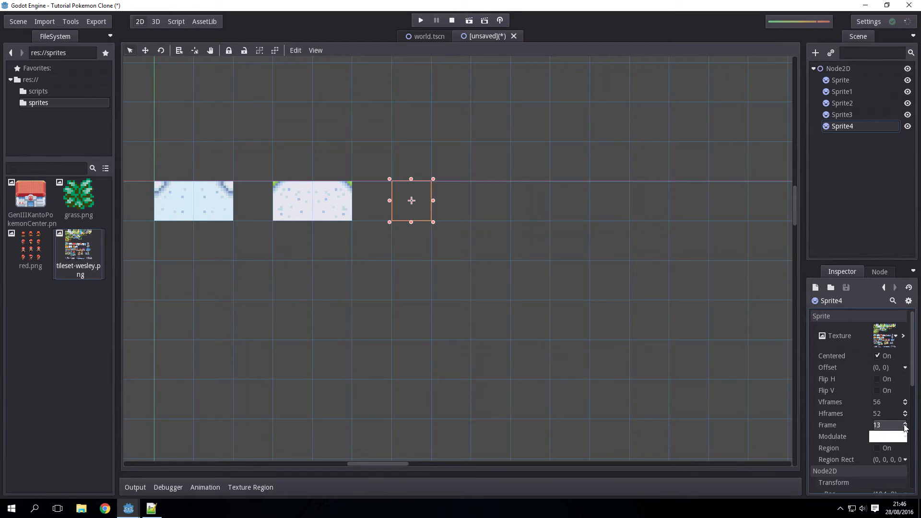
pyautogui.click(904, 423)
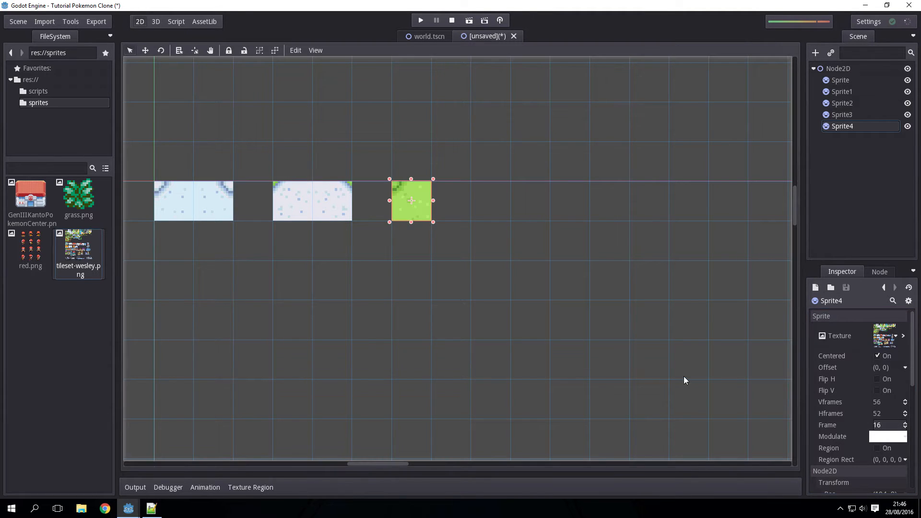
pyautogui.moveTo(499, 198); pyautogui.dragTo(473, 242, button='middle')
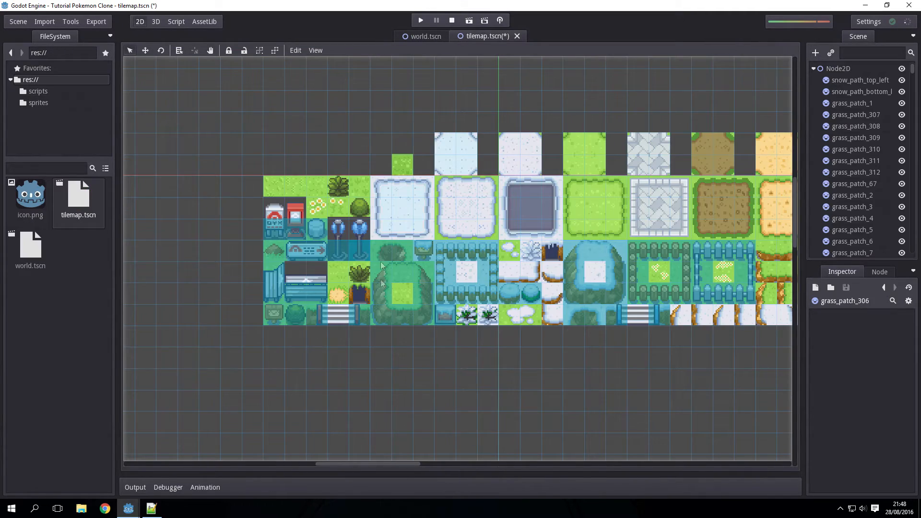
# Examine the layout of tile sprites and their collision areas across the tilemap scene
pyautogui.moveTo(390, 192); pyautogui.dragTo(77, 232, button='middle')
pyautogui.moveTo(472, 269); pyautogui.dragTo(194, 284, button='middle')
pyautogui.moveTo(443, 260); pyautogui.dragTo(525, 296, button='middle')
pyautogui.moveTo(437, 317); pyautogui.dragTo(726, 290, button='middle')
pyautogui.moveTo(383, 307); pyautogui.dragTo(526, 296, button='middle')
pyautogui.scroll(16, 546, 322)
pyautogui.moveTo(464, 190); pyautogui.dragTo(461, 305, button='middle')
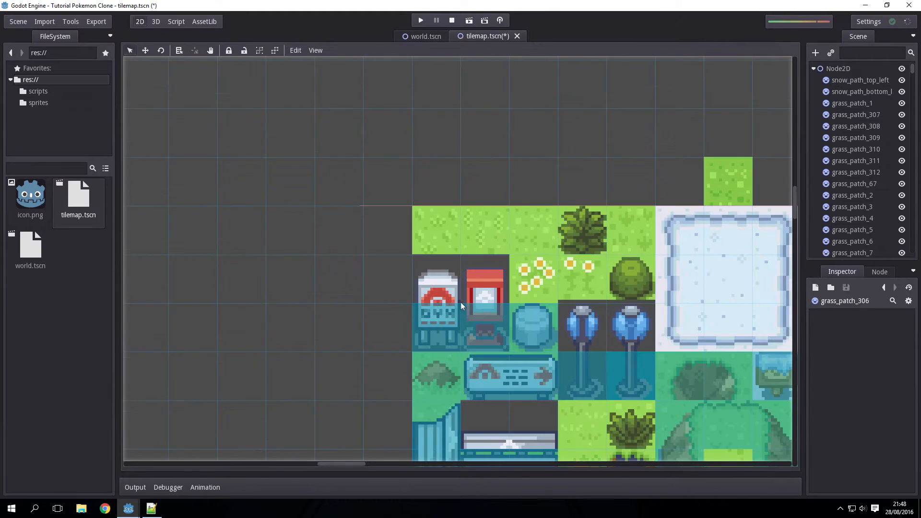
pyautogui.scroll(5, 463, 308)
# Inspect the static bodies attached to the tiles around the gym sign
pyautogui.click(407, 249)
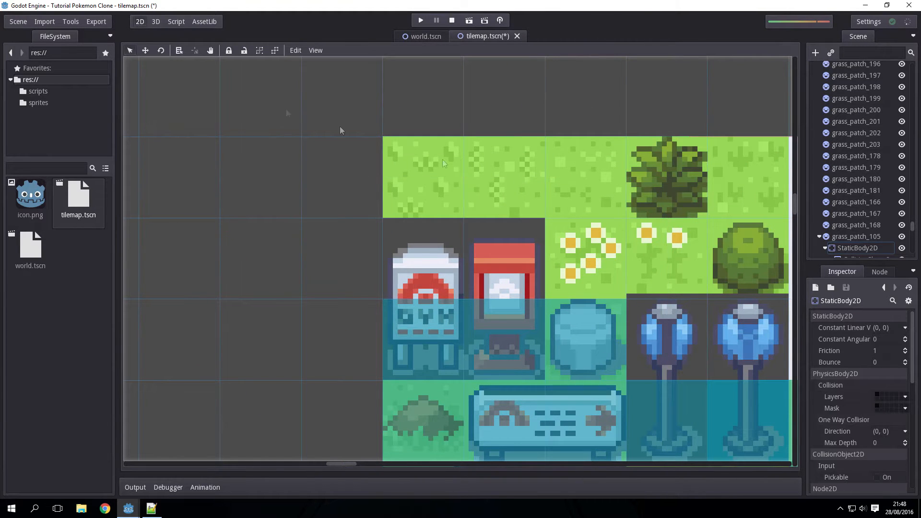
pyautogui.moveTo(451, 311); pyautogui.dragTo(317, 269, button='middle')
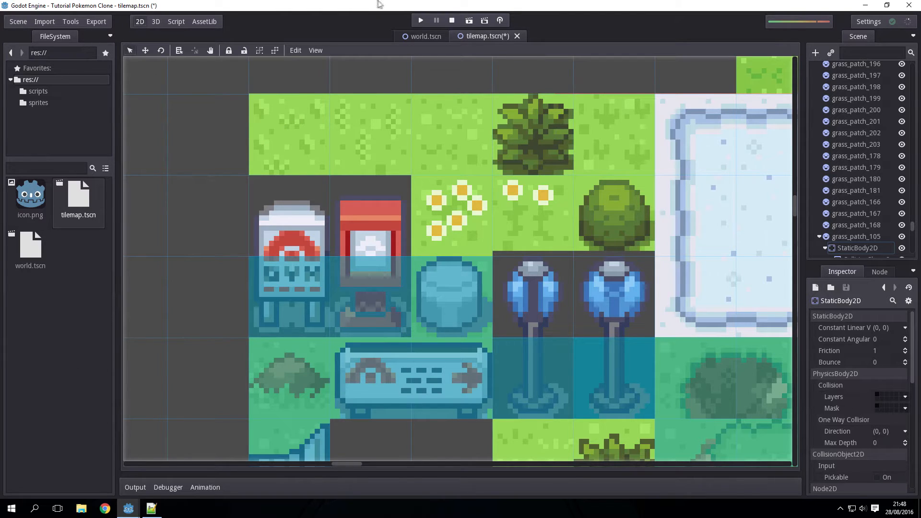
pyautogui.click(265, 182)
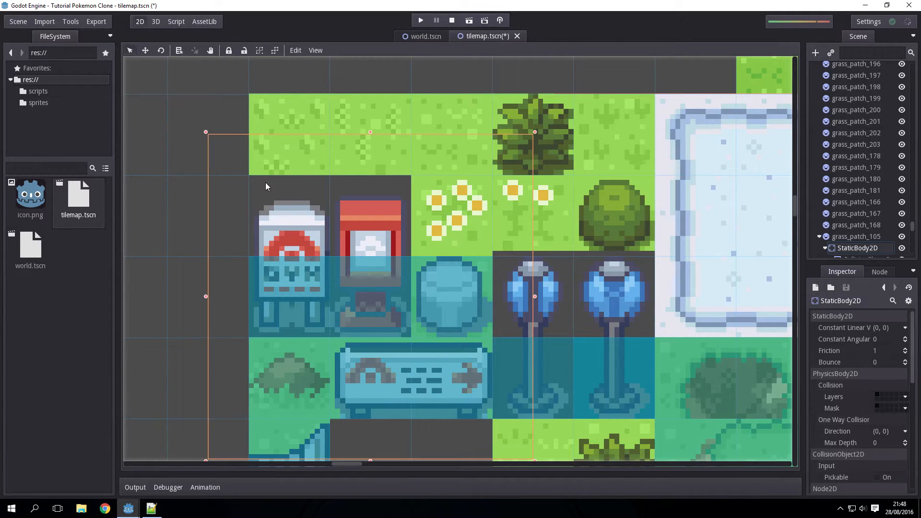
pyautogui.click(180, 183)
pyautogui.click(308, 80)
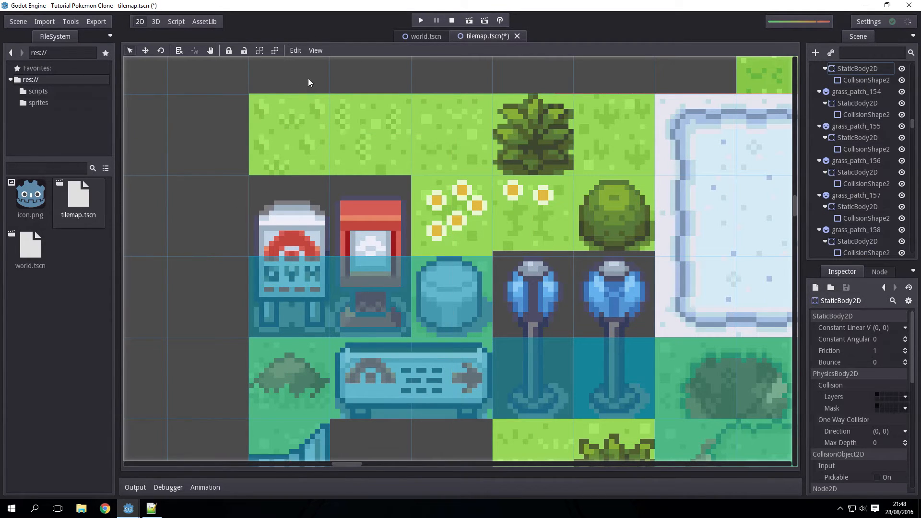
# Inspect the StaticBody2D and CollisionShape2D nodes under grass_patch_157, the lamp post base tile
pyautogui.click(838, 195)
pyautogui.moveTo(580, 380); pyautogui.dragTo(434, 266, button='middle')
pyautogui.scroll(2, 385, 284)
pyautogui.click(859, 207)
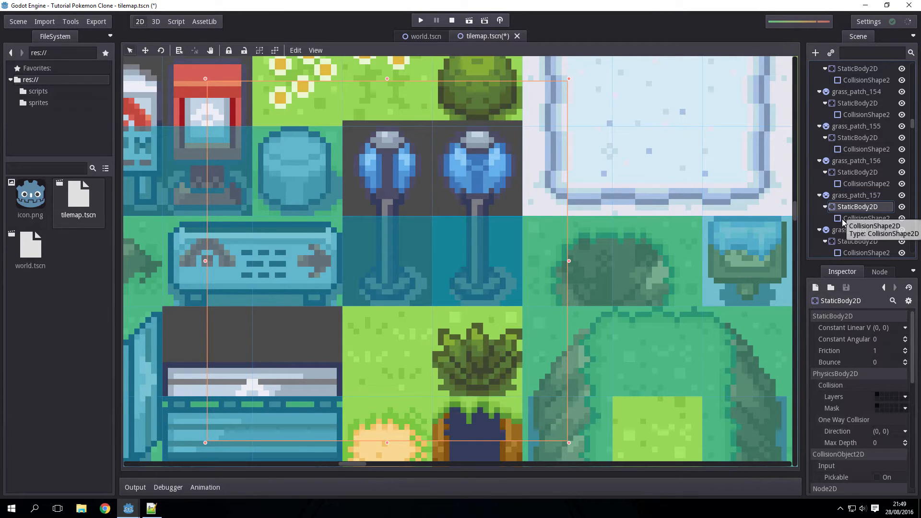
pyautogui.click(847, 218)
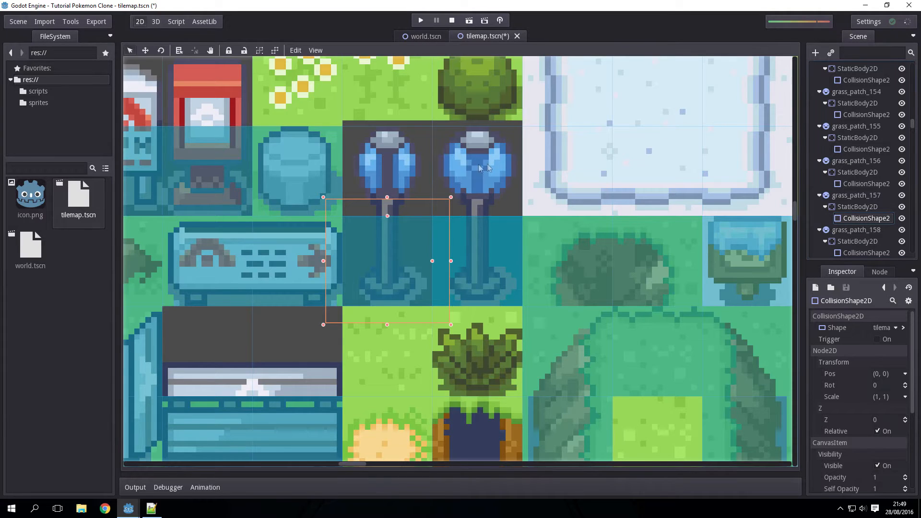
# Review the collision area around the lamp post bases and save the tilemap scene
pyautogui.scroll(-1, 441, 293)
pyautogui.scroll(1, 384, 250)
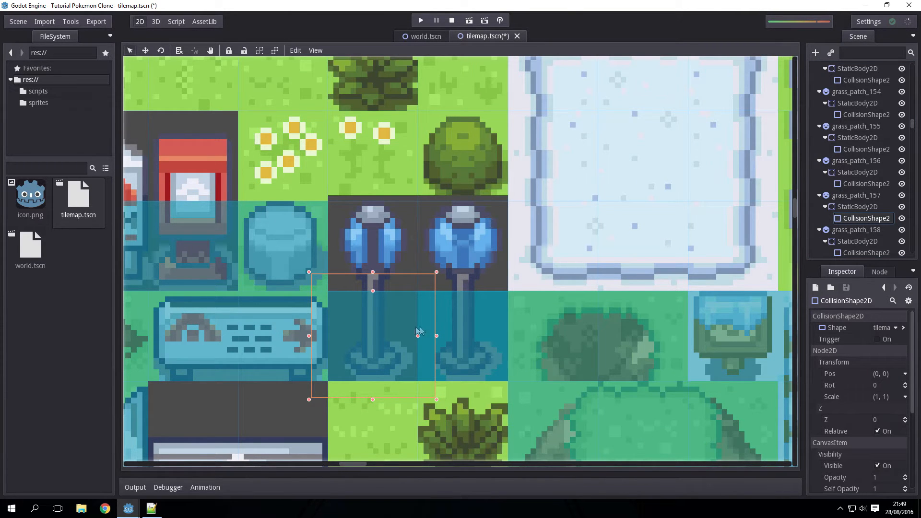
pyautogui.scroll(-1, 400, 250)
pyautogui.scroll(1, 379, 264)
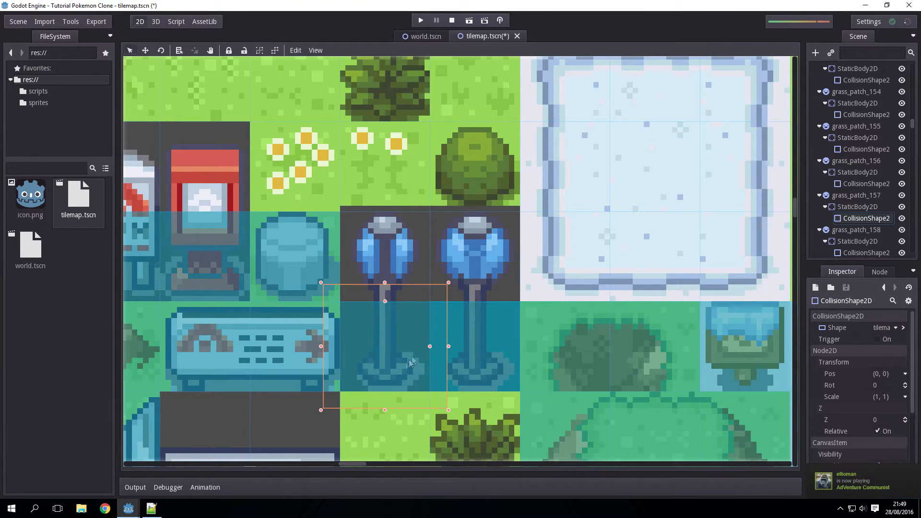
pyautogui.moveTo(388, 334); pyautogui.dragTo(669, 217, button='middle')
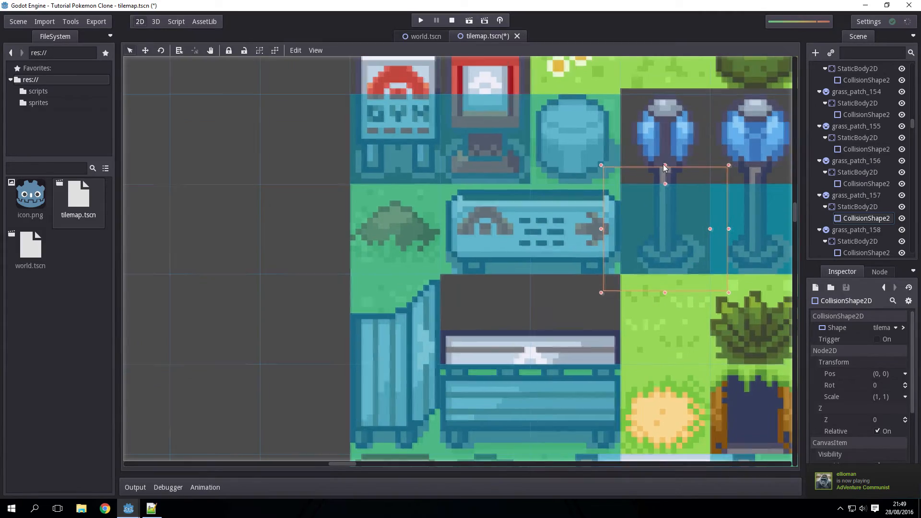
pyautogui.hotkey('ctrl', 's')
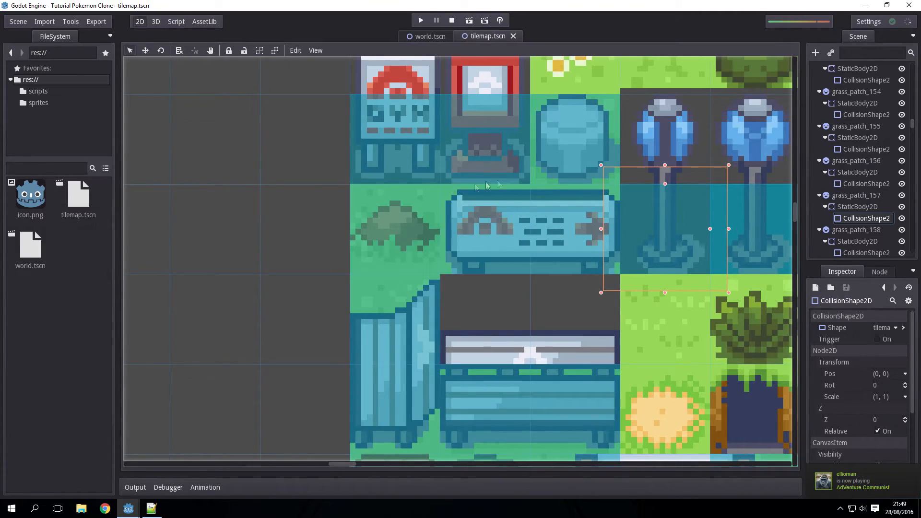
# Examine the tile layout across the tilemap scene and inspect the grass_patch_155 sprite with its StaticBody2D
pyautogui.moveTo(527, 198); pyautogui.dragTo(298, 268, button='middle')
pyautogui.scroll(-5, 502, 264)
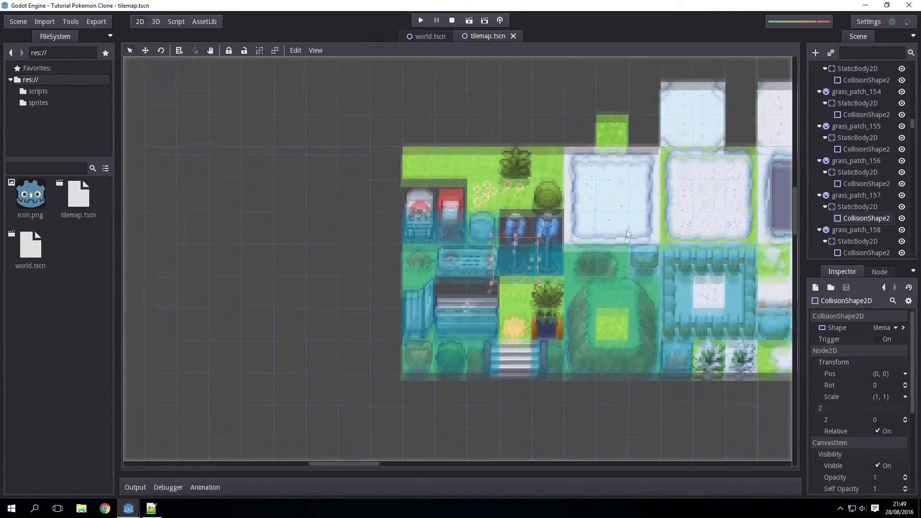
pyautogui.scroll(5, 385, 312)
pyautogui.moveTo(539, 203); pyautogui.dragTo(422, 215, button='middle')
pyautogui.scroll(3, 674, 230)
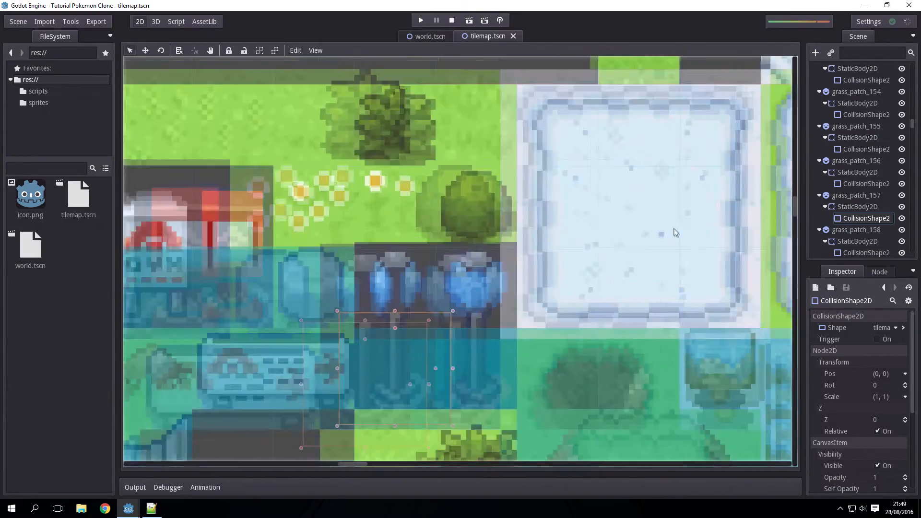
pyautogui.scroll(-2, 609, 209)
pyautogui.moveTo(609, 209); pyautogui.dragTo(585, 178, button='middle')
pyautogui.scroll(-6, 307, 279)
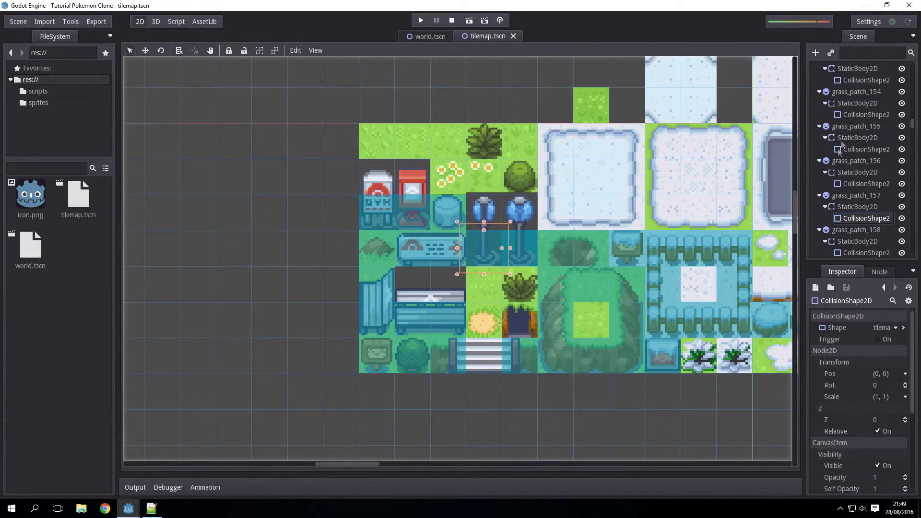
pyautogui.click(843, 140)
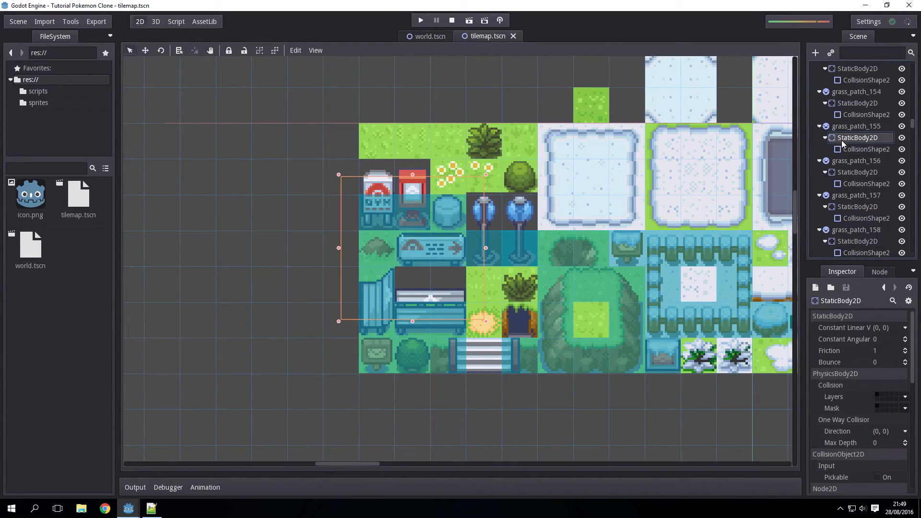
pyautogui.click(843, 137)
pyautogui.click(845, 127)
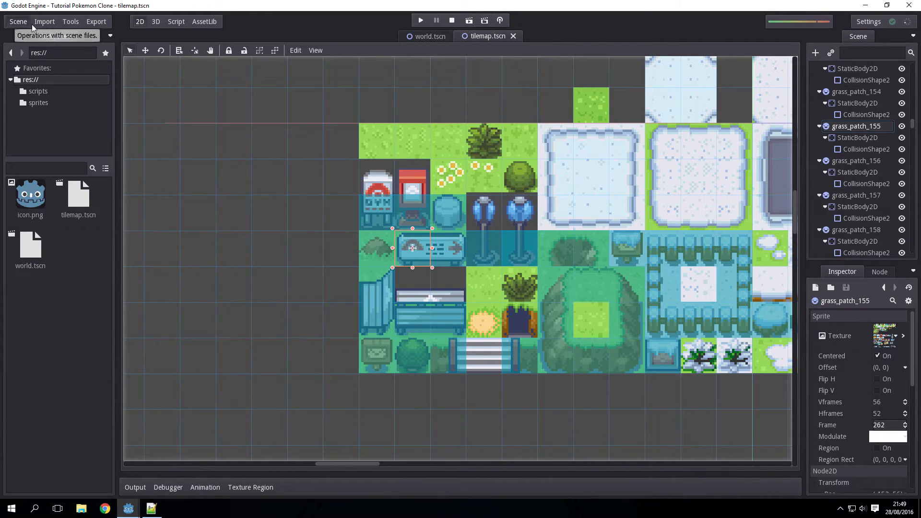
# Convert the tilemap scene to a tile set and export it as tileset.xml in the scripts folder
pyautogui.click(19, 25)
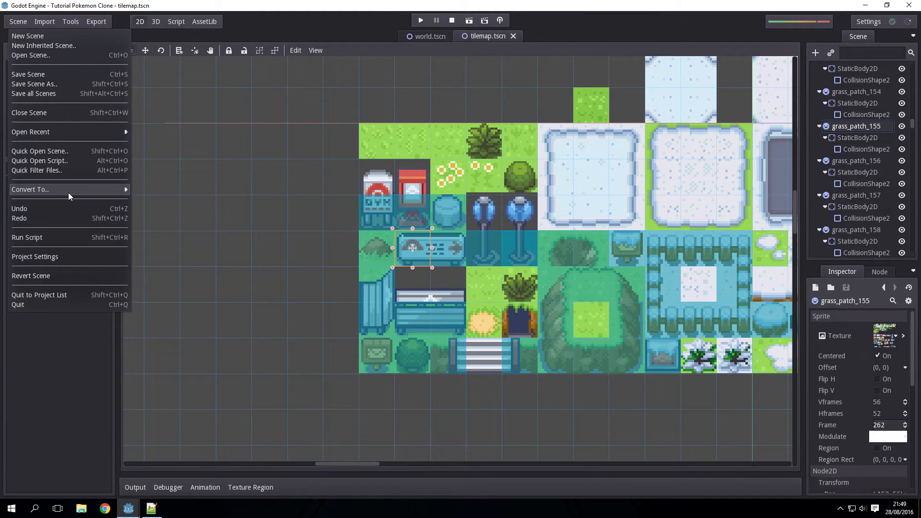
pyautogui.moveTo(68, 190)
pyautogui.click(173, 218)
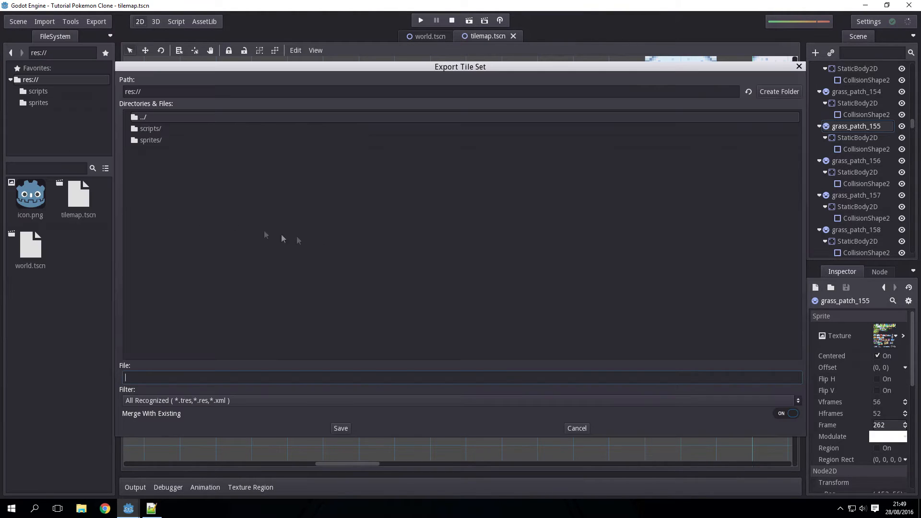
pyautogui.doubleClick(172, 133)
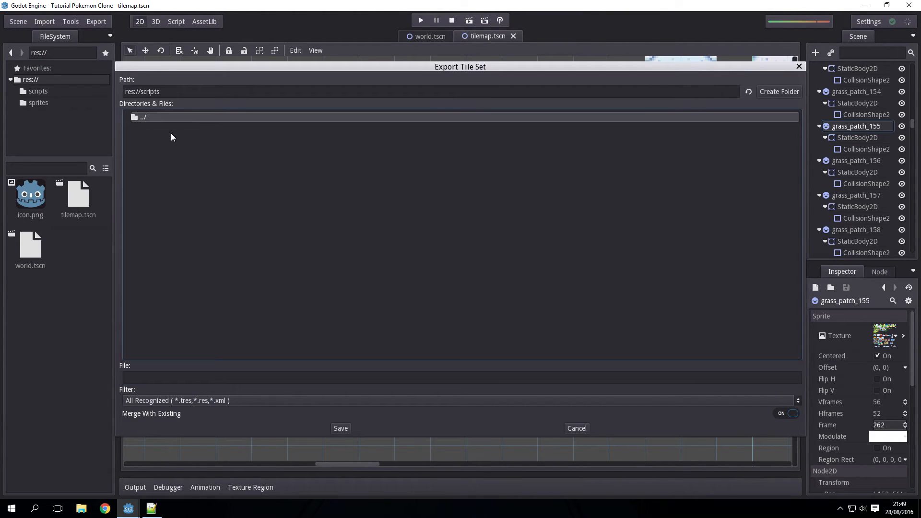
pyautogui.click(181, 374)
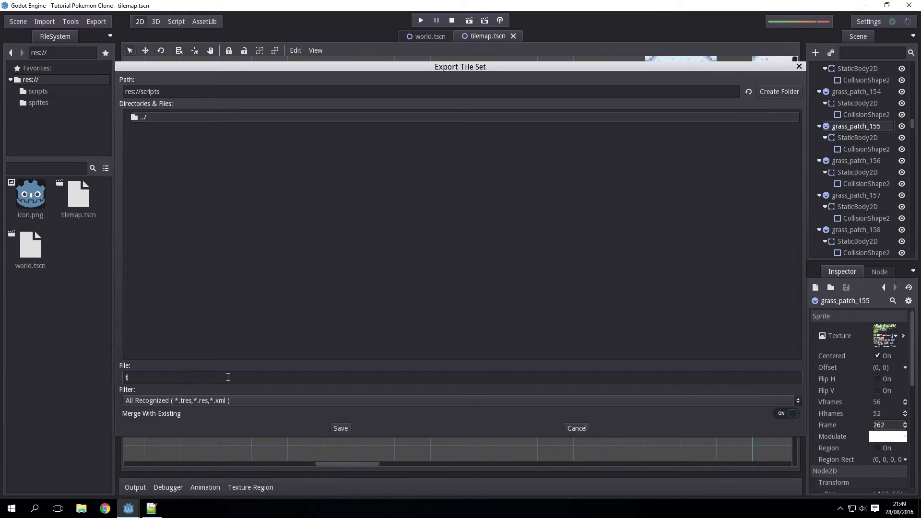
pyautogui.write('tileset')
pyautogui.press('Return')
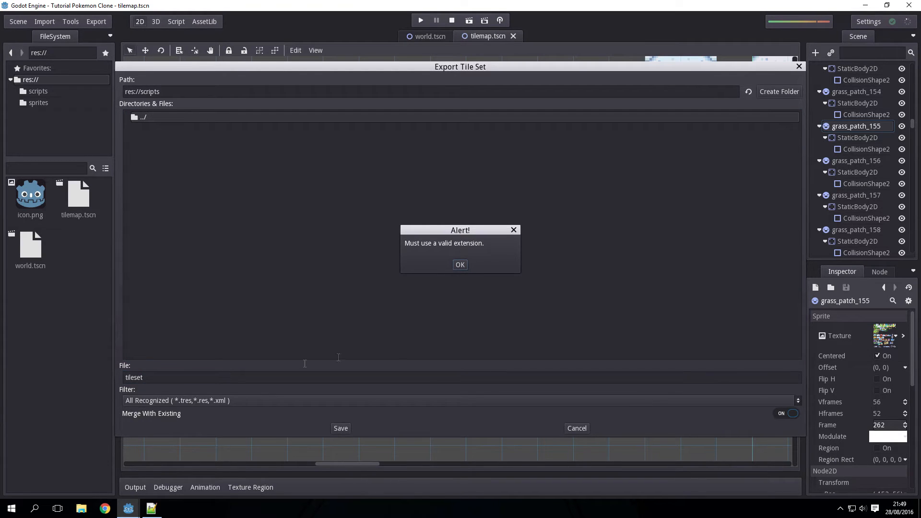
pyautogui.click(460, 265)
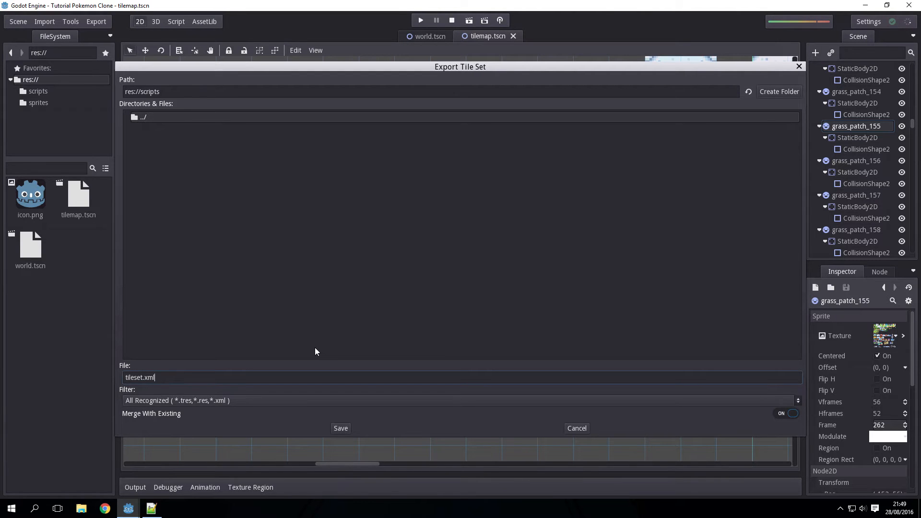
pyautogui.press('Return')
# Add a TileMap node under the world node in world.tscn
pyautogui.click(416, 34)
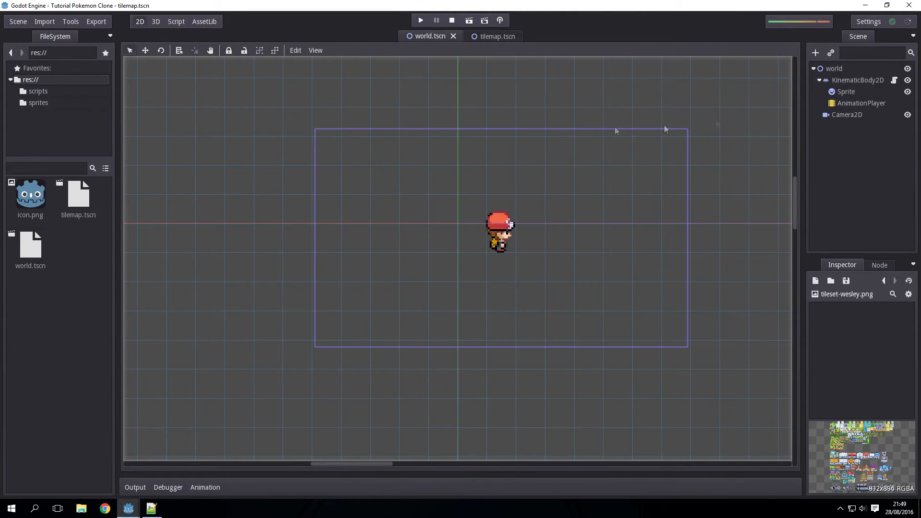
pyautogui.click(832, 68)
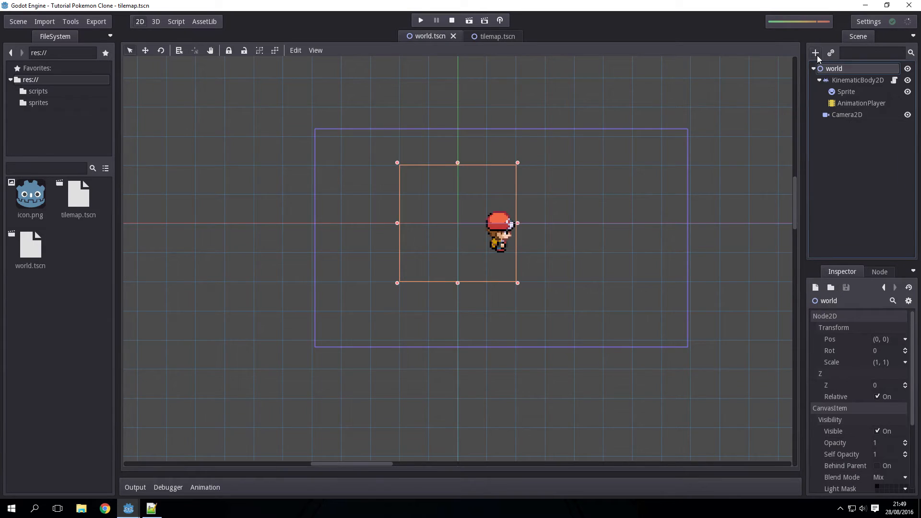
pyautogui.click(815, 53)
pyautogui.write('T')
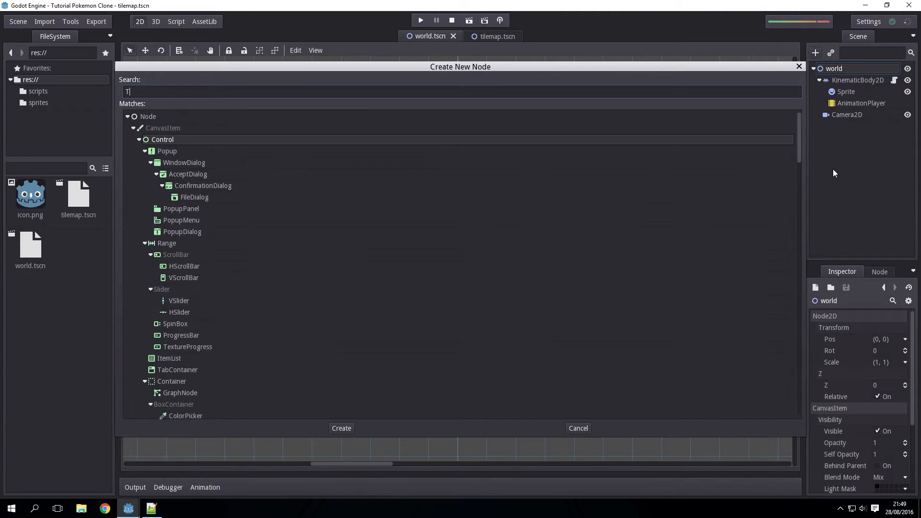
pyautogui.write('ilemap')
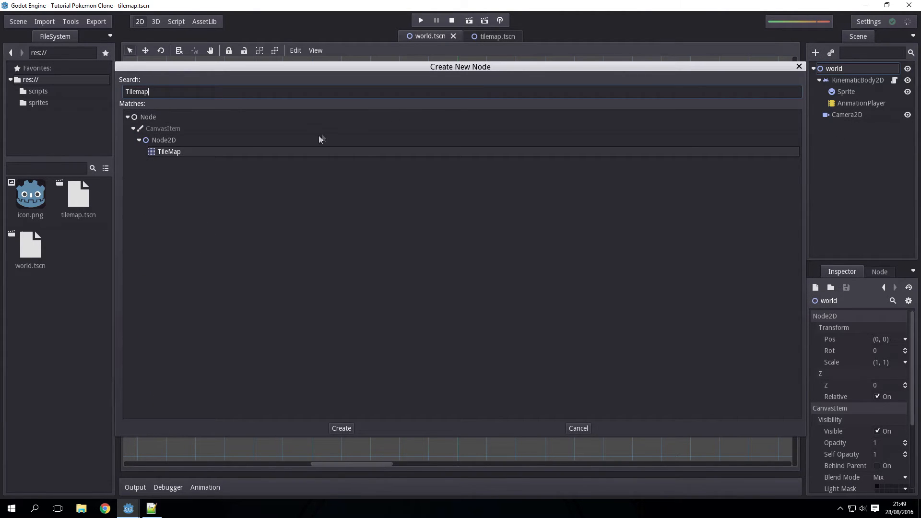
pyautogui.click(253, 144)
pyautogui.doubleClick(254, 152)
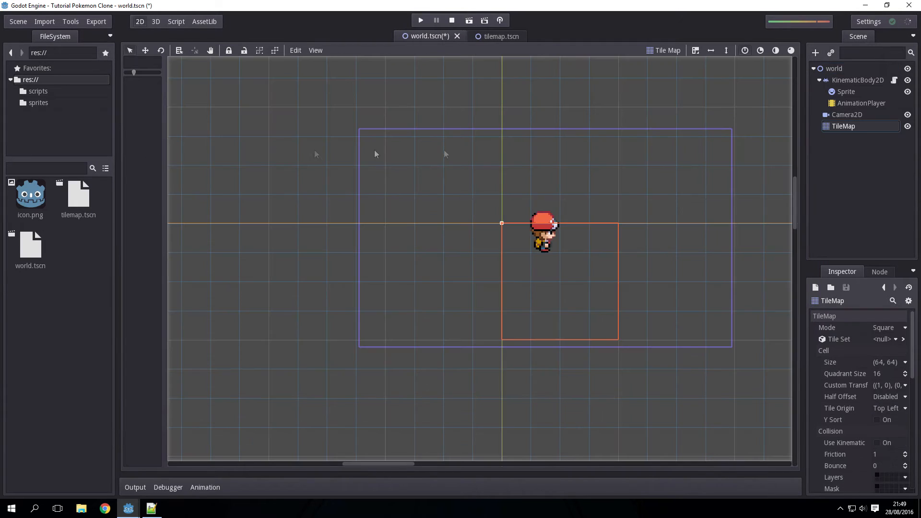
# Duplicate the TileMap node and rename the original TileFront
pyautogui.hotkey('ctrl', 'd')
pyautogui.click(854, 125)
pyautogui.click(854, 126)
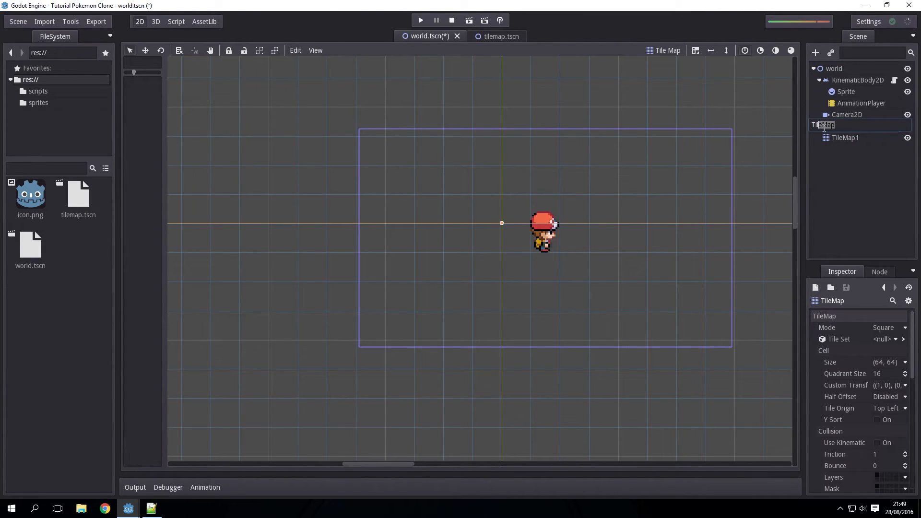
pyautogui.write('Front')
pyautogui.press('Return')
# Rename the duplicated tile map TileBack and move it directly under world, above KinematicBody2D
pyautogui.click(856, 138)
pyautogui.click(857, 138)
pyautogui.moveTo(840, 137); pyautogui.dragTo(827, 141)
pyautogui.write('B')
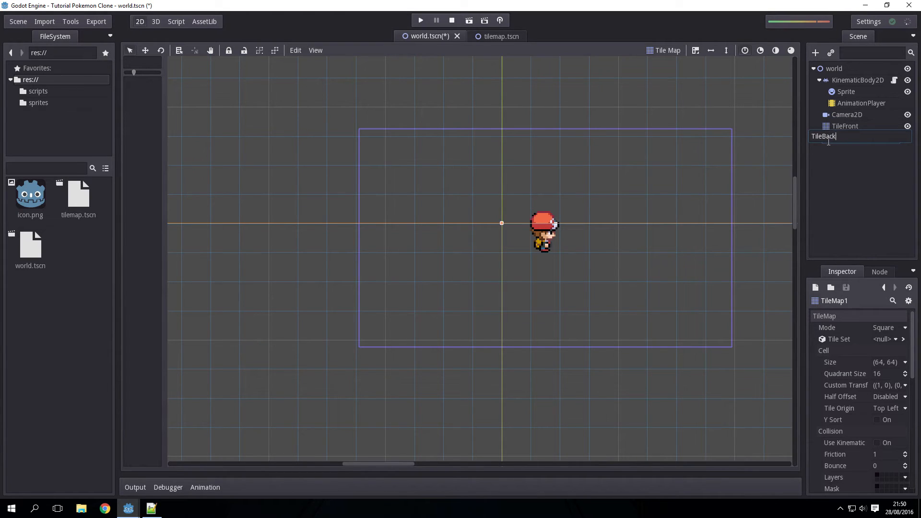
pyautogui.write('ack')
pyautogui.press('Return')
pyautogui.moveTo(827, 140); pyautogui.dragTo(835, 74)
pyautogui.click(840, 81)
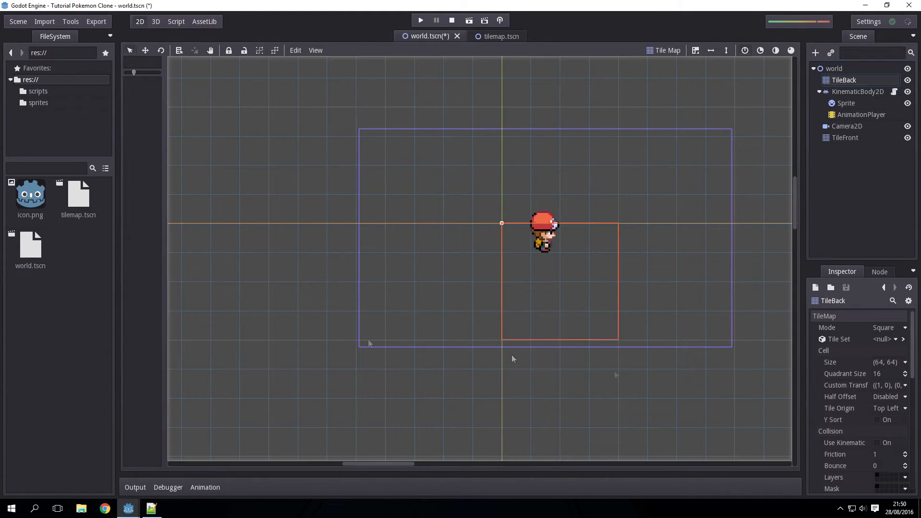
# Assign tileset.xml from the scripts folder as the tile set of TileBack
pyautogui.click(38, 103)
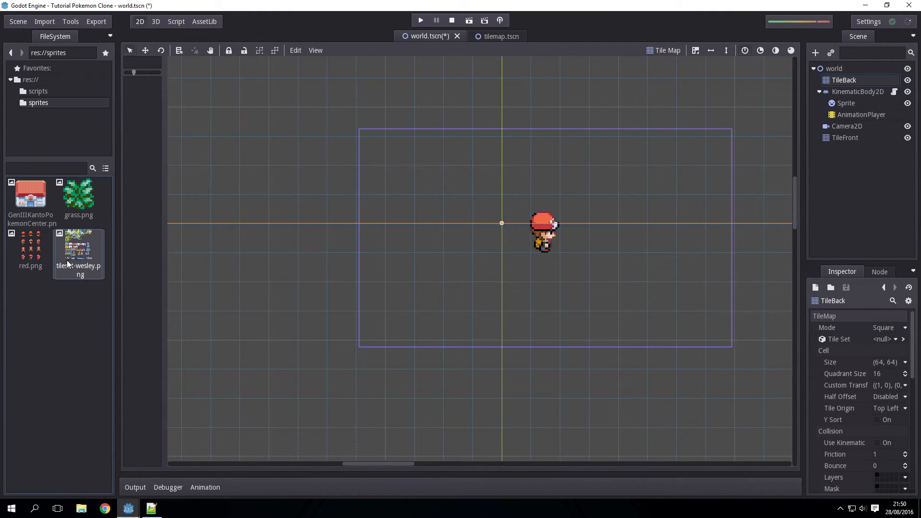
pyautogui.click(50, 92)
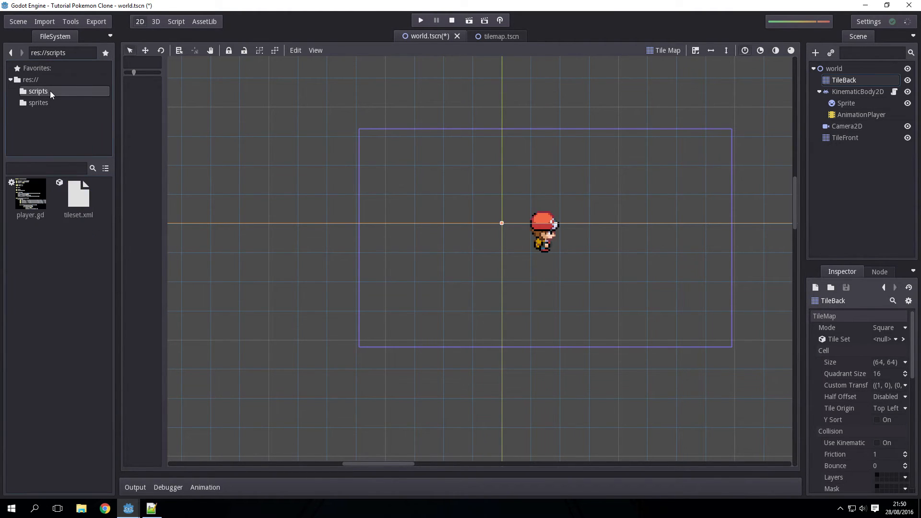
pyautogui.moveTo(79, 199); pyautogui.dragTo(882, 339)
pyautogui.moveTo(438, 263); pyautogui.dragTo(579, 251, button='middle')
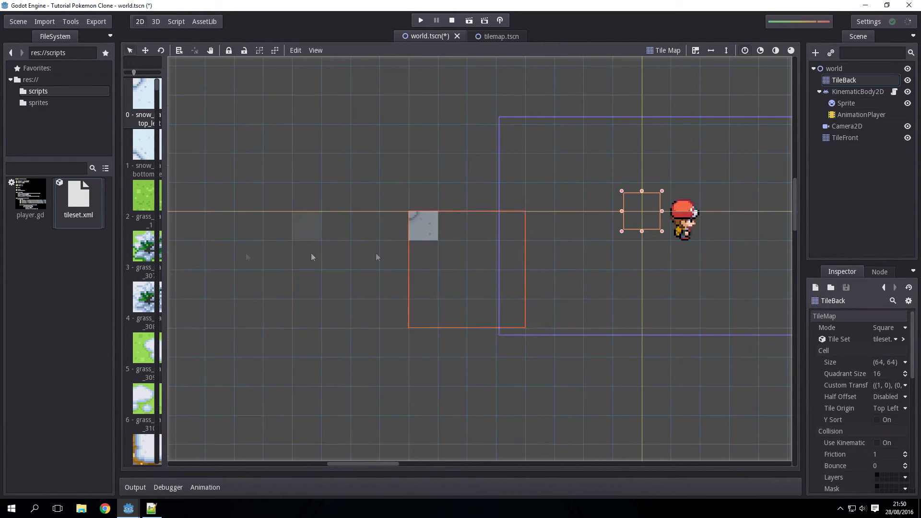
# Assign tileset.xml as TileFront's tile set and widen the tile palette to three columns
pyautogui.click(844, 137)
pyautogui.moveTo(79, 202); pyautogui.dragTo(879, 339)
pyautogui.scroll(-3, 511, 300)
pyautogui.moveTo(511, 301); pyautogui.dragTo(402, 300, button='middle')
pyautogui.moveTo(162, 233); pyautogui.dragTo(312, 233)
pyautogui.scroll(-5, 231, 229)
pyautogui.scroll(-14, 231, 229)
# Set TileFront's cell size to 16 by 16
pyautogui.moveTo(576, 225); pyautogui.dragTo(419, 265, button='middle')
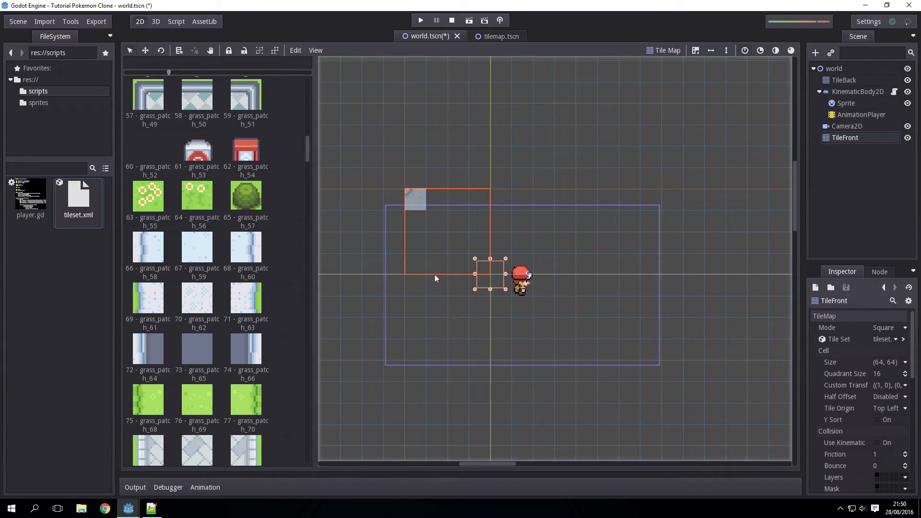
pyautogui.moveTo(413, 306); pyautogui.dragTo(634, 269, button='middle')
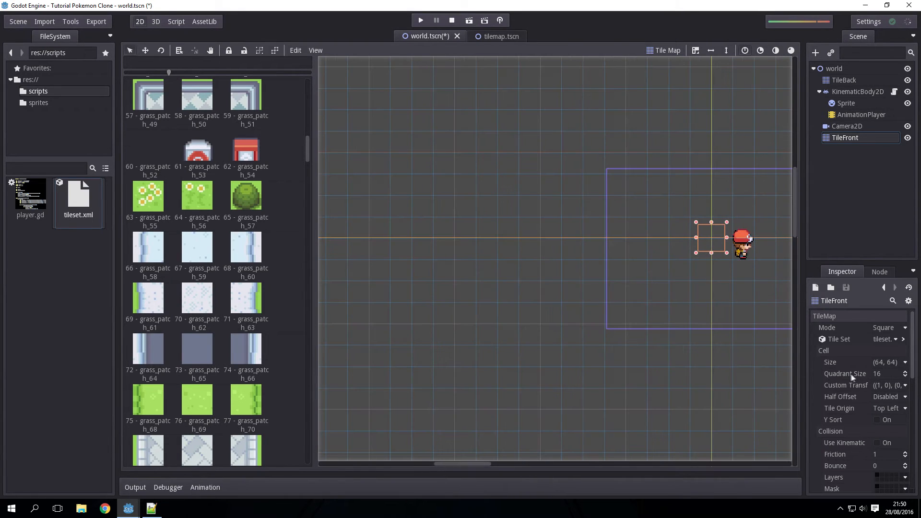
pyautogui.click(893, 365)
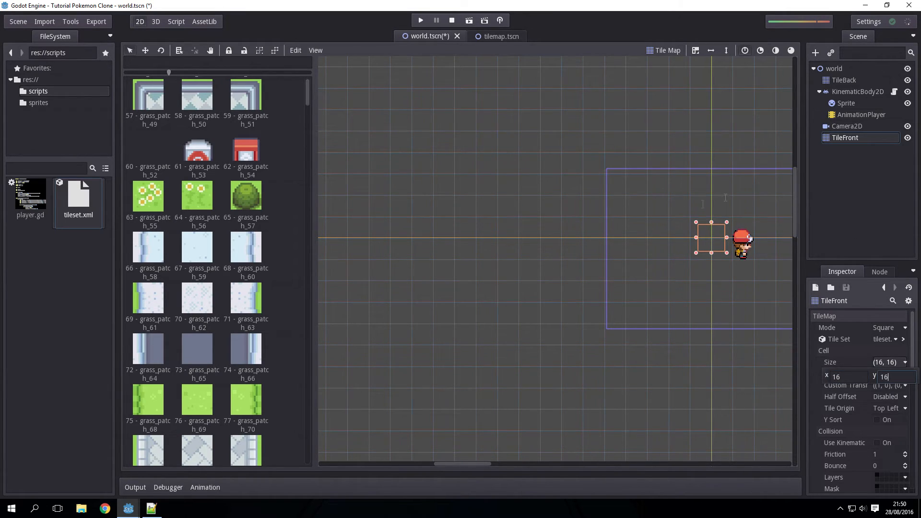
pyautogui.click(177, 206)
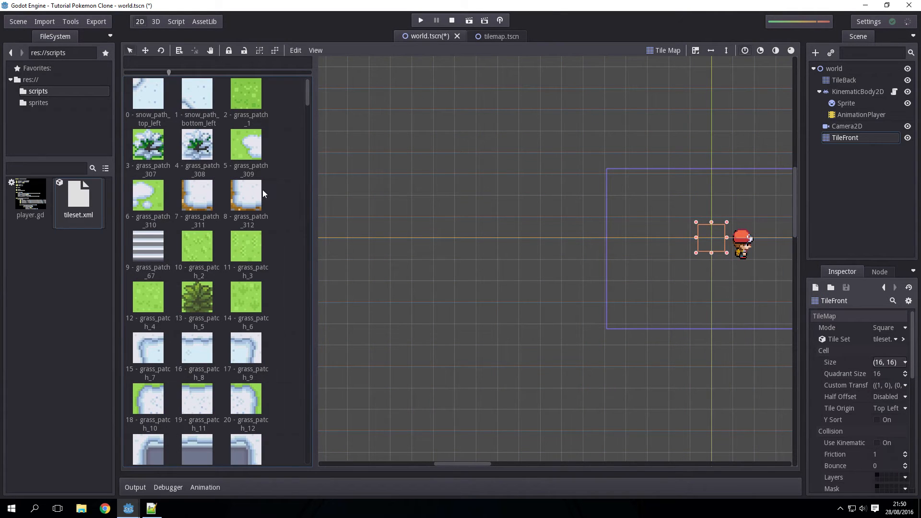
# Choose the red grass_patch_54 tile and paint one on TileFront a few cells left of the player
pyautogui.scroll(-4, 274, 152)
pyautogui.click(235, 216)
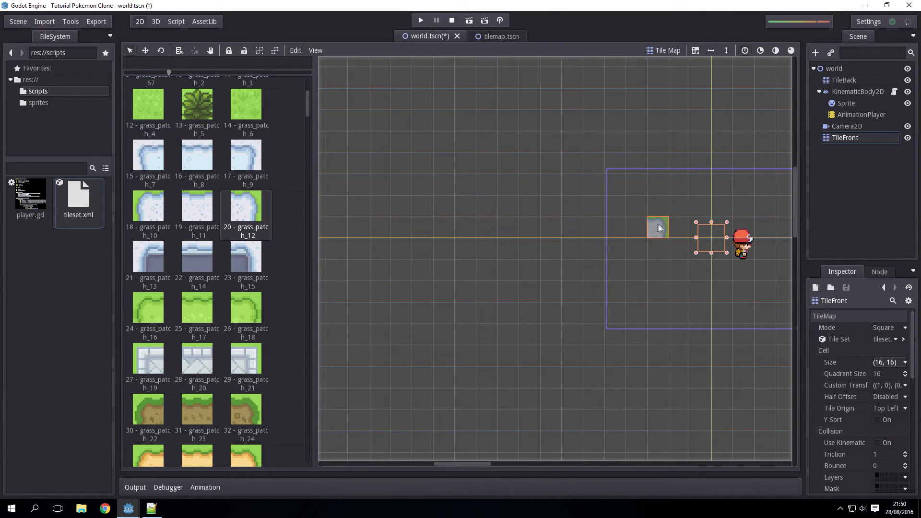
pyautogui.moveTo(657, 228); pyautogui.dragTo(442, 247, button='middle')
pyautogui.scroll(-10, 240, 219)
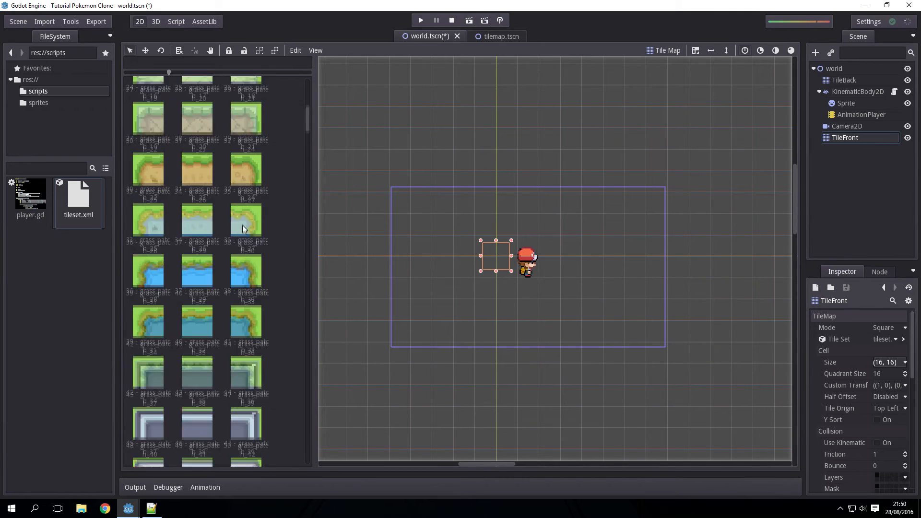
pyautogui.scroll(-5, 240, 247)
pyautogui.scroll(2, 235, 240)
pyautogui.click(246, 245)
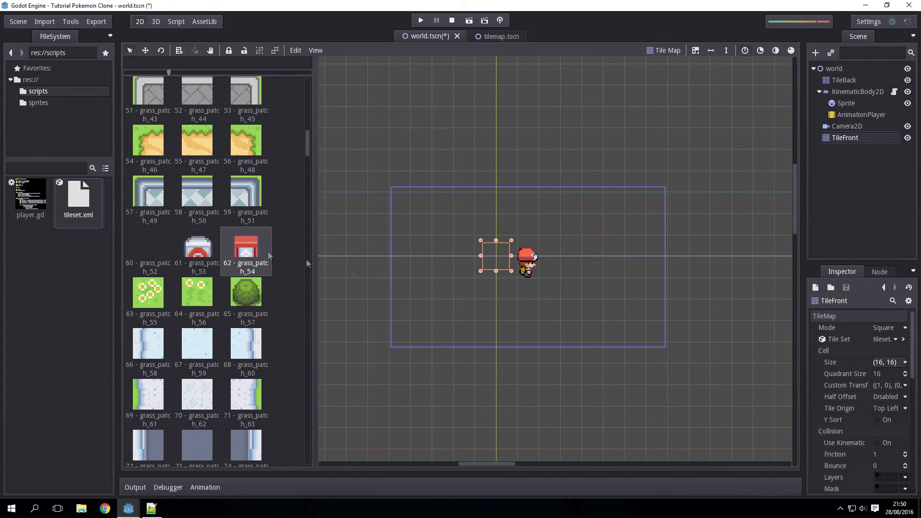
pyautogui.scroll(2, 573, 319)
pyautogui.moveTo(459, 257); pyautogui.dragTo(767, 299, button='middle')
pyautogui.moveTo(641, 288); pyautogui.dragTo(614, 284, button='middle')
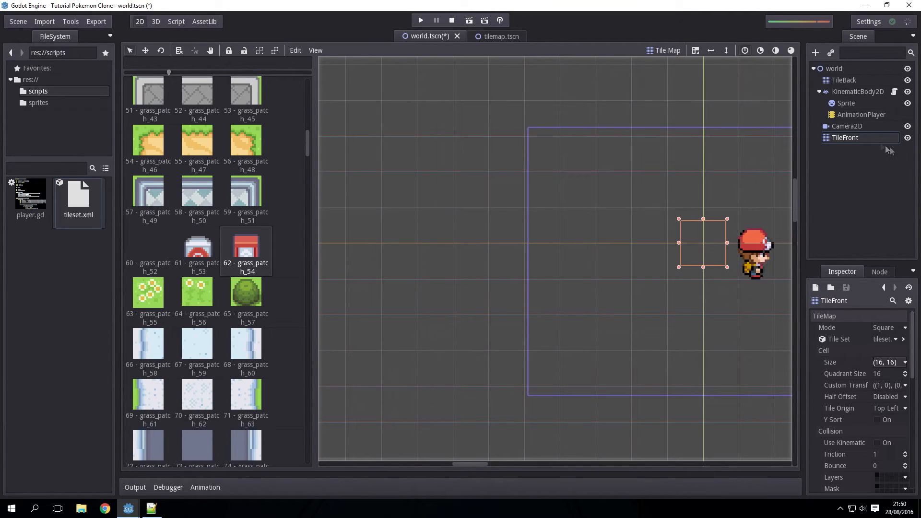
pyautogui.moveTo(662, 267); pyautogui.dragTo(594, 268, button='middle')
pyautogui.click(544, 234)
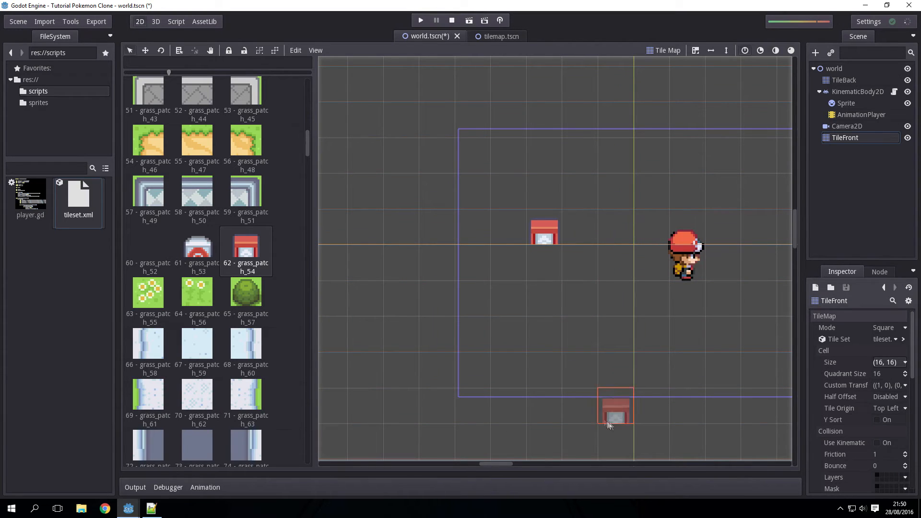
# Select TileBack, filter its tile palette for 105 and choose the red grass_patch_105 base tile
pyautogui.click(857, 80)
pyautogui.scroll(-5, 244, 234)
pyautogui.scroll(-10, 245, 238)
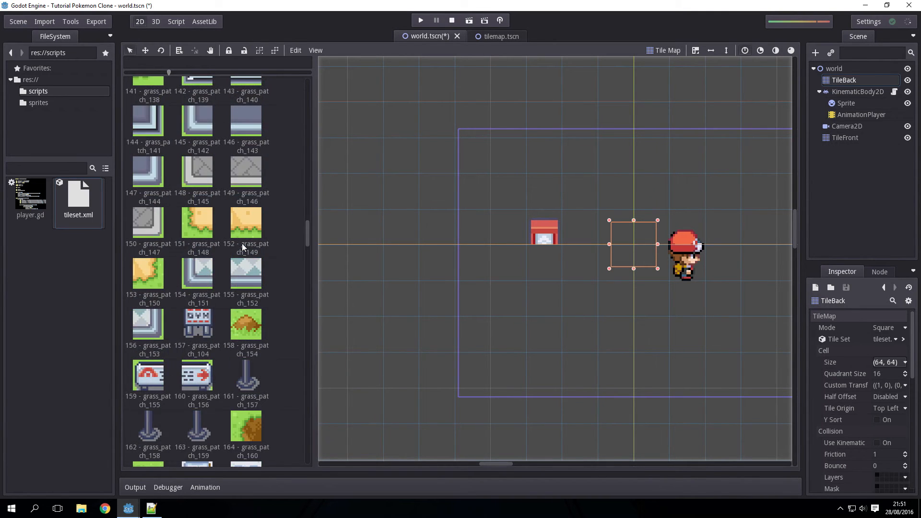
pyautogui.scroll(-2, 242, 243)
pyautogui.scroll(1, 197, 148)
pyautogui.scroll(9, 200, 159)
pyautogui.scroll(-3, 230, 285)
pyautogui.scroll(3, 233, 286)
pyautogui.click(191, 62)
pyautogui.write('105')
pyautogui.click(186, 108)
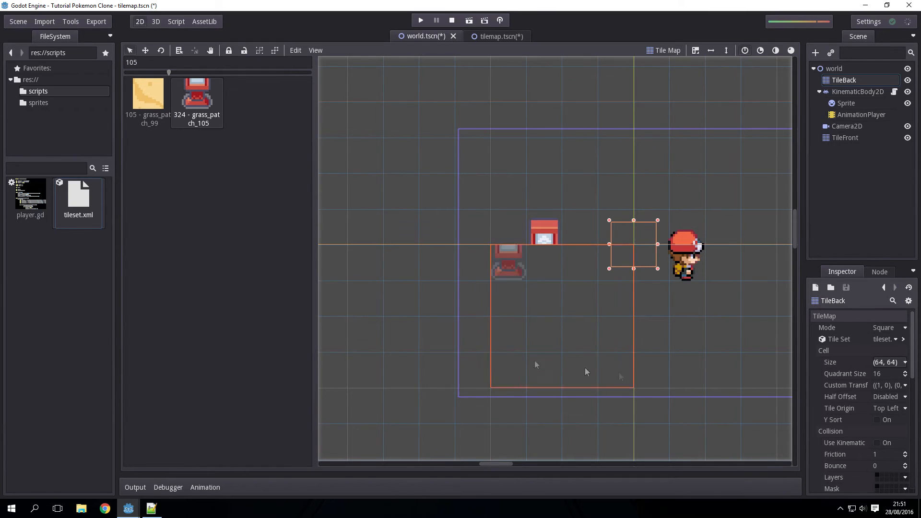
# Set TileBack's cell size to 16 by 16 and paint one grass_patch_105 tile directly below the red tile on TileFront
pyautogui.click(899, 363)
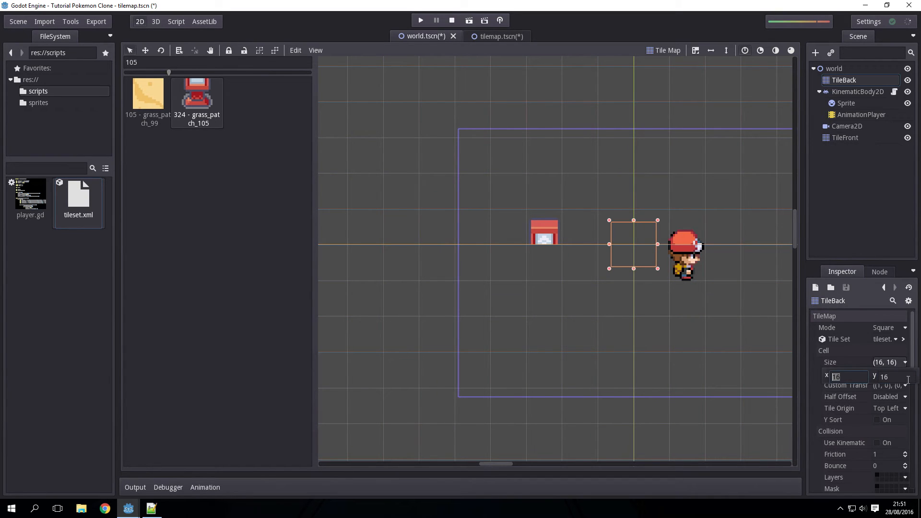
pyautogui.click(160, 230)
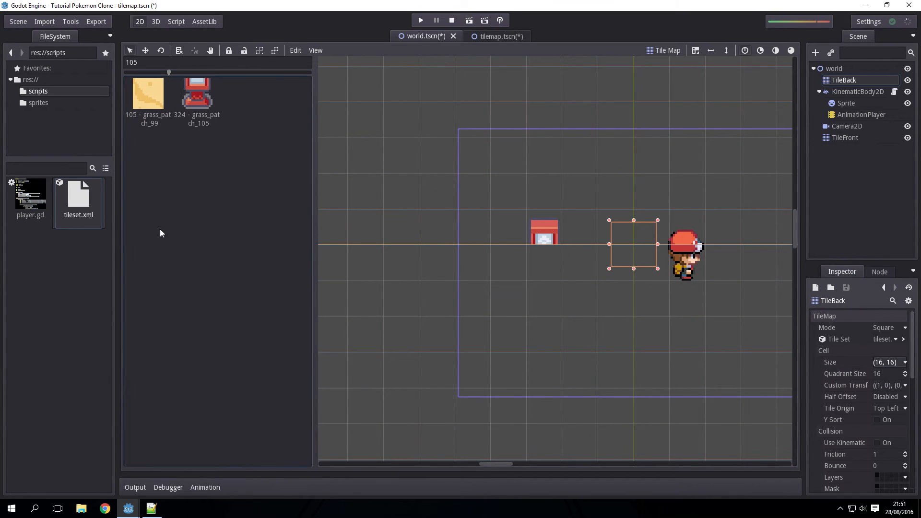
pyautogui.click(206, 98)
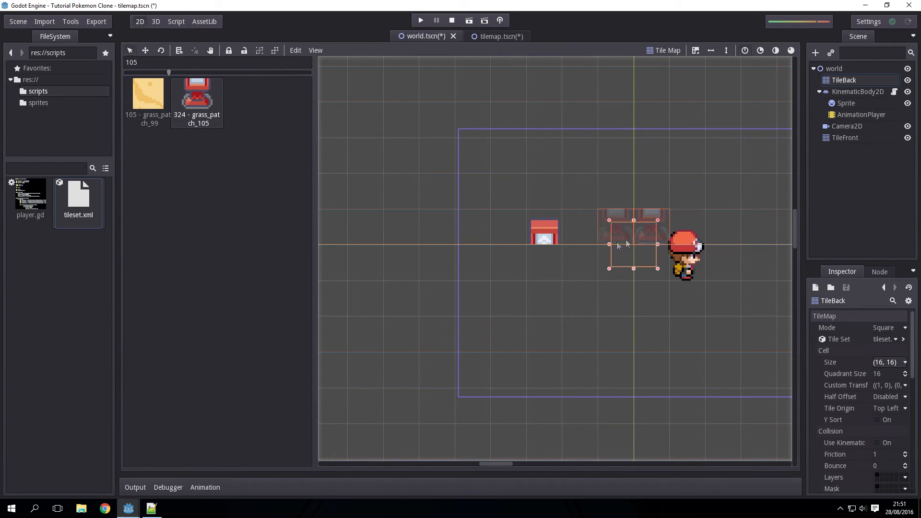
pyautogui.moveTo(642, 193); pyautogui.dragTo(575, 159, button='middle')
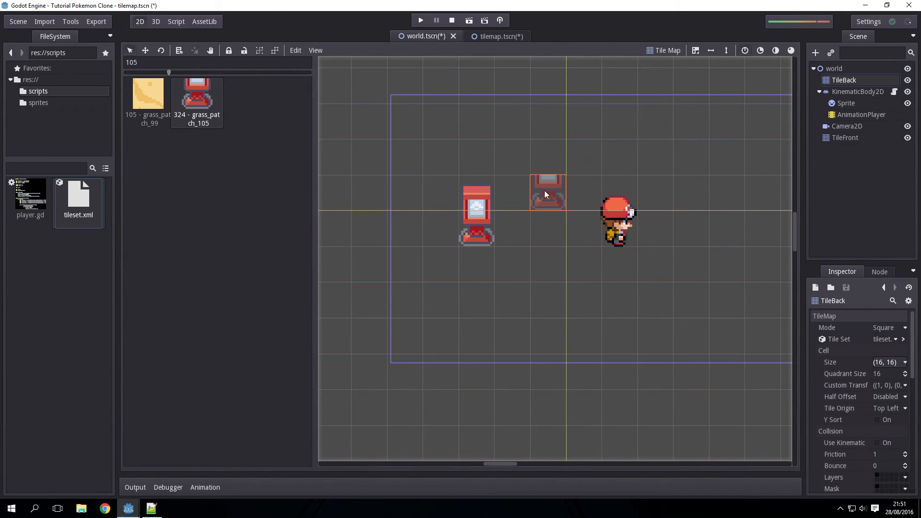
pyautogui.moveTo(535, 189); pyautogui.dragTo(563, 199, button='middle')
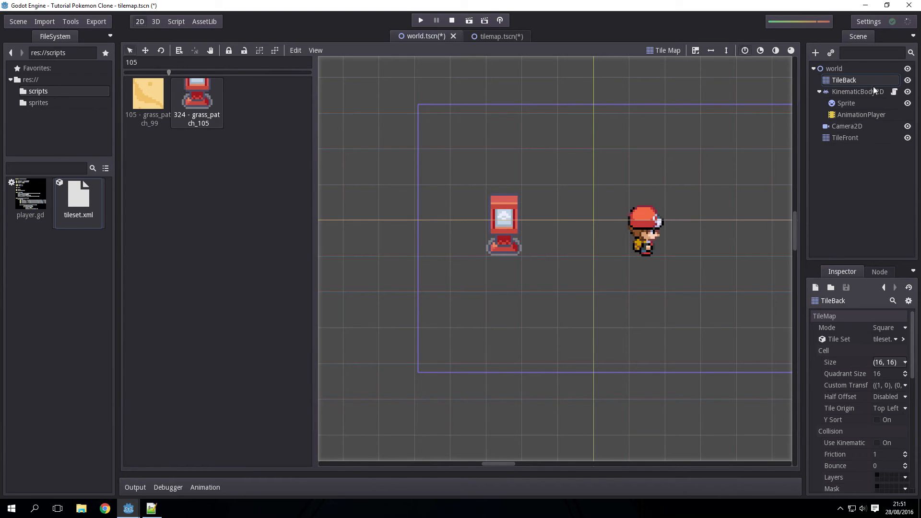
pyautogui.moveTo(532, 158); pyautogui.dragTo(545, 135, button='middle')
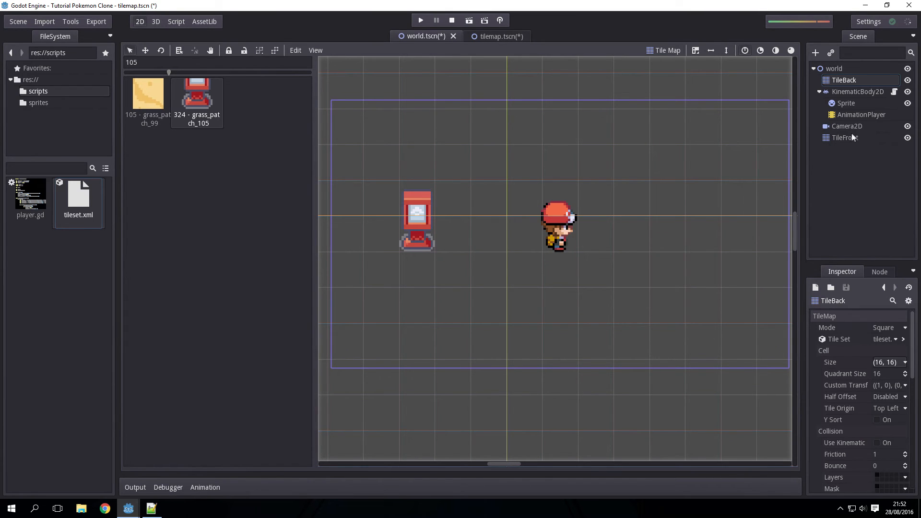
pyautogui.moveTo(583, 112); pyautogui.dragTo(684, 95, button='middle')
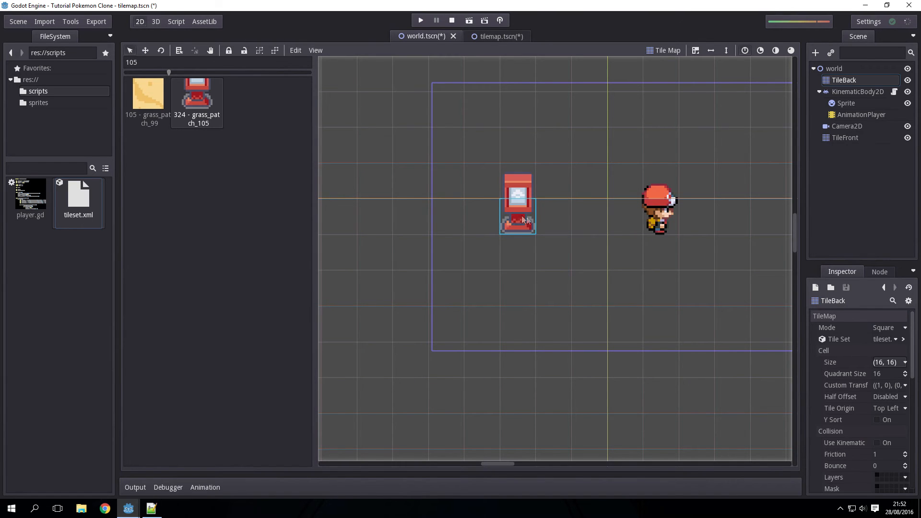
# Run the game, walk the player below, beside and behind the red machine to check the layering, and close the game
pyautogui.click(420, 20)
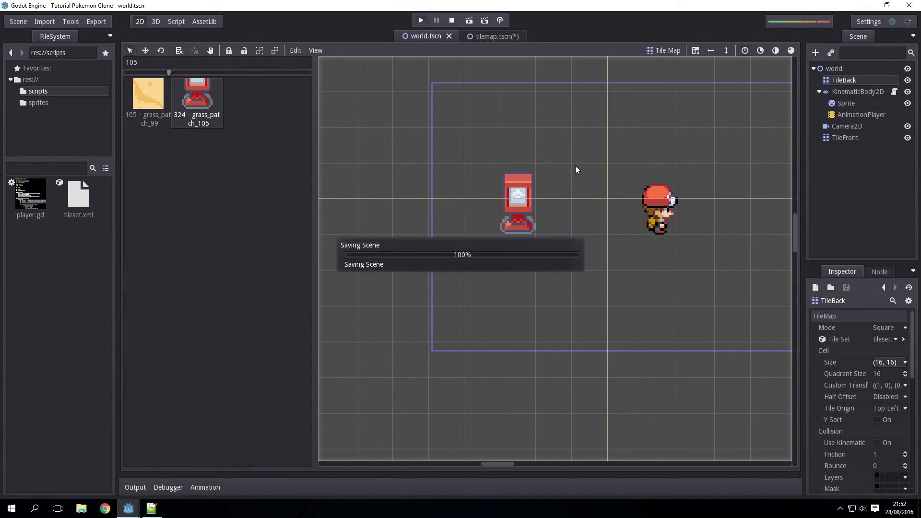
pyautogui.press('Left')
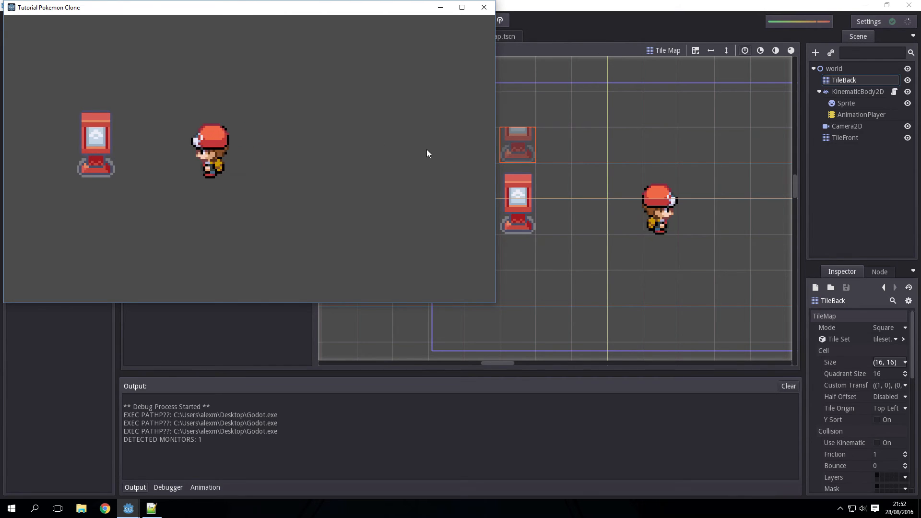
pyautogui.press('Left')
pyautogui.press('Down')
pyautogui.press('Left')
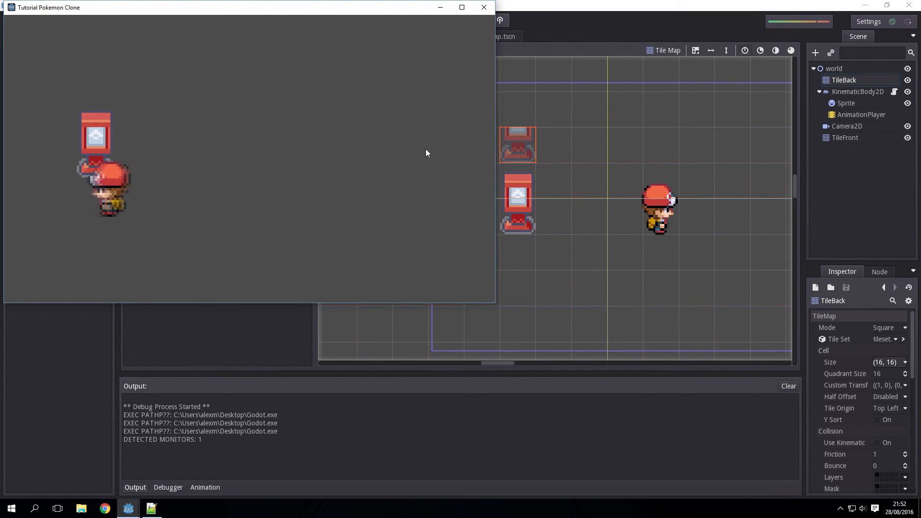
pyautogui.press('Left')
pyautogui.press('Up')
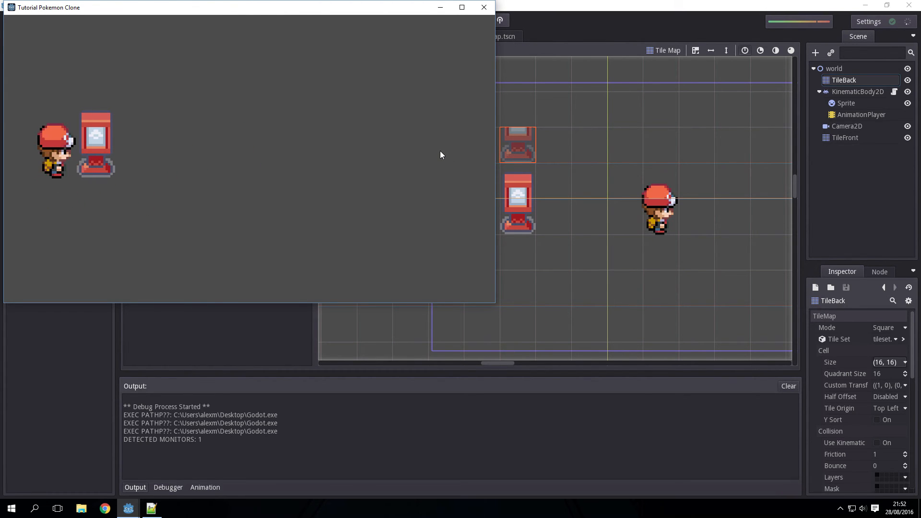
pyautogui.press('Down')
pyautogui.press('Right')
pyautogui.press('Right')
pyautogui.press('Up')
pyautogui.press('Left')
pyautogui.press('Up')
pyautogui.press('Left')
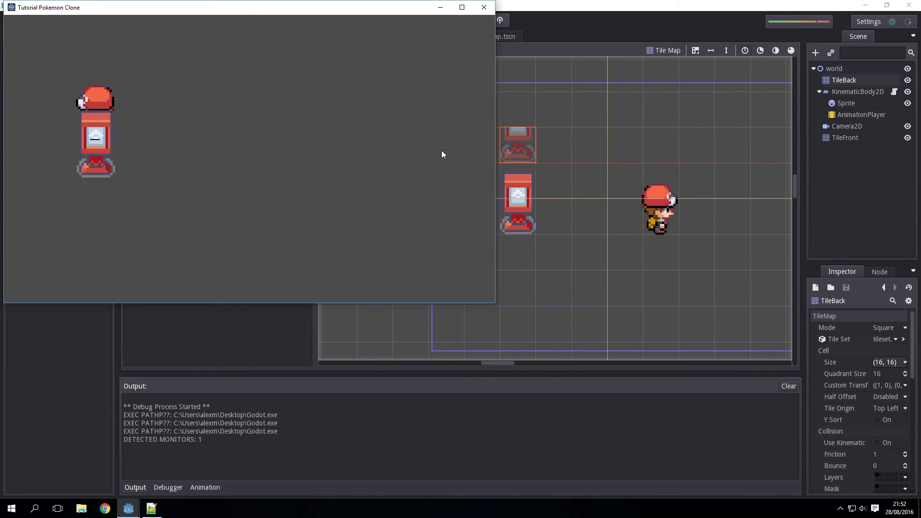
pyautogui.press('Up')
pyautogui.press('Down')
pyautogui.press('Left')
pyautogui.press('Right')
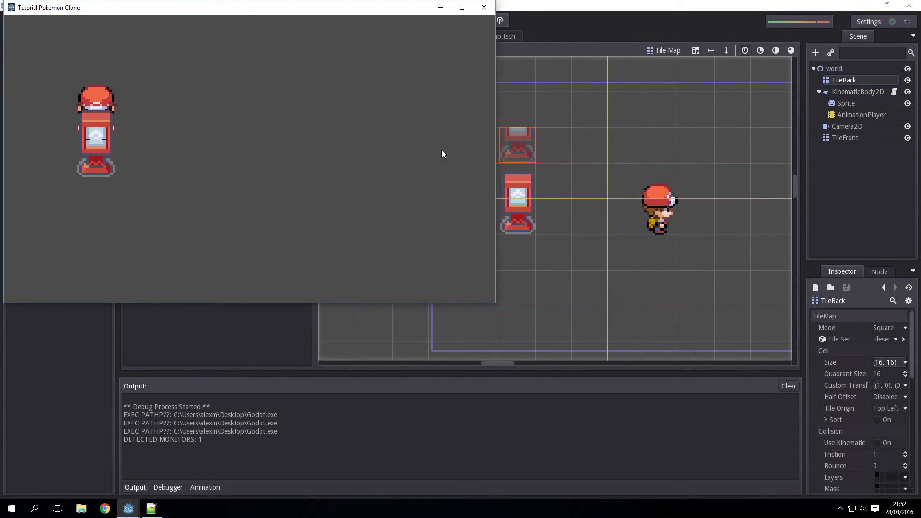
pyautogui.press('Right')
pyautogui.press('Left')
pyautogui.press('Right')
pyautogui.press('Right')
pyautogui.press('Left')
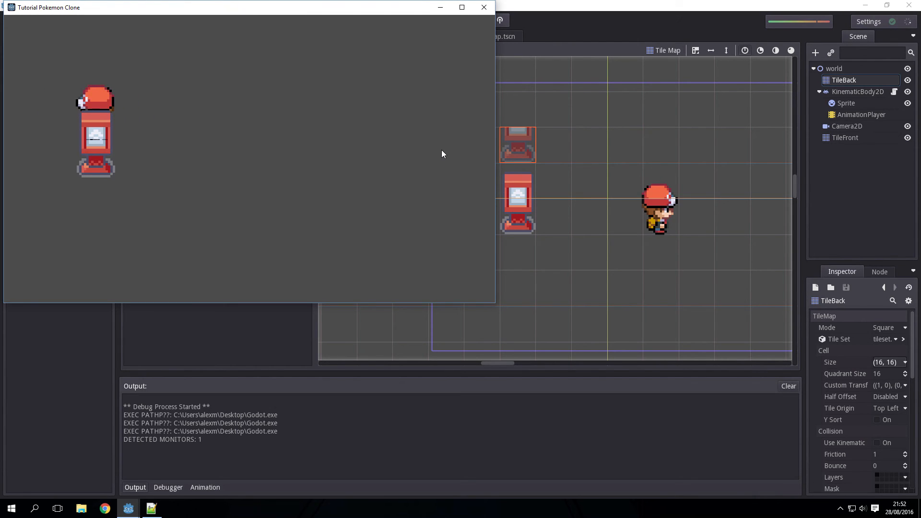
pyautogui.press('Left')
pyautogui.press('Right')
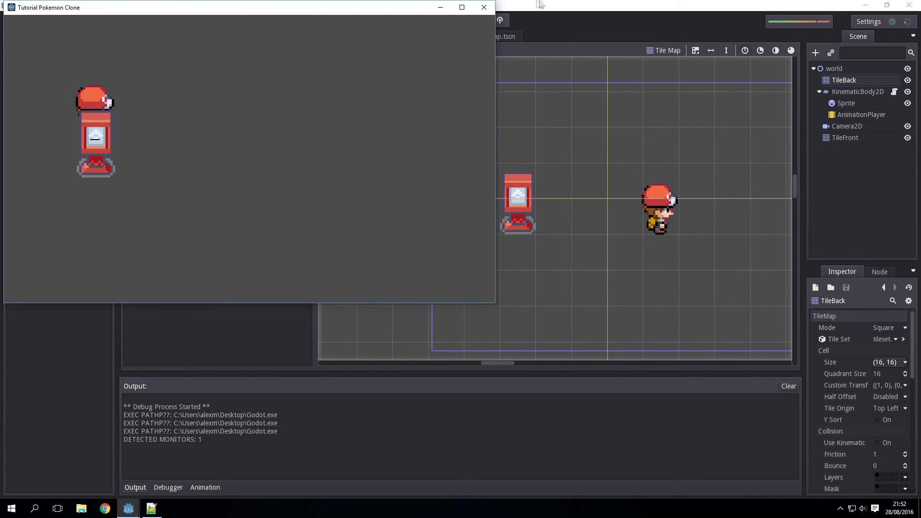
pyautogui.click(483, 7)
# Move the player's Sprite up slightly so its feet rest exactly on the grid line beneath them
pyautogui.moveTo(655, 103); pyautogui.dragTo(613, 62, button='middle')
pyautogui.scroll(3, 408, 175)
pyautogui.scroll(2, 550, 195)
pyautogui.scroll(4, 638, 85)
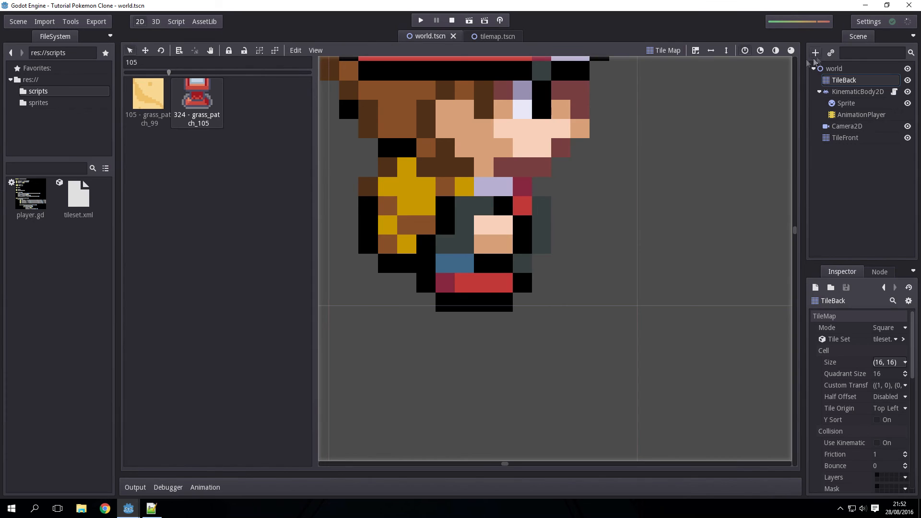
pyautogui.click(845, 103)
pyautogui.click(359, 279)
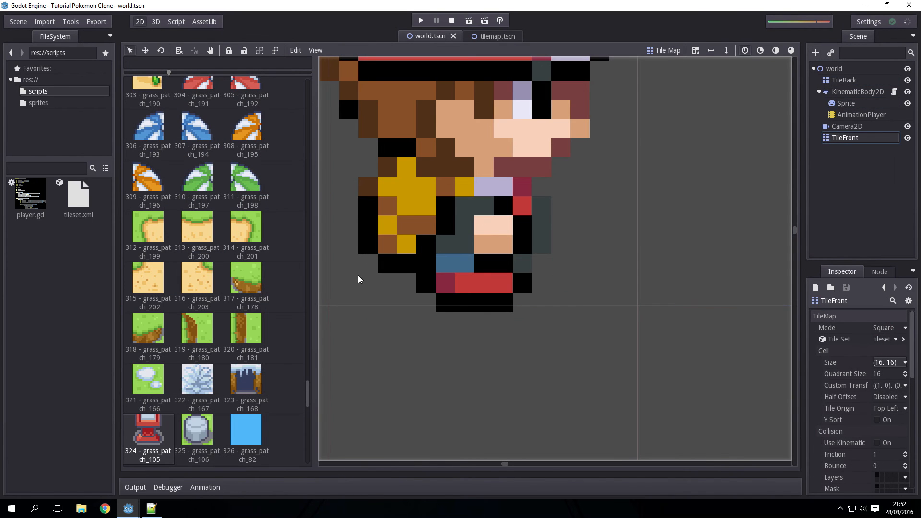
pyautogui.click(838, 106)
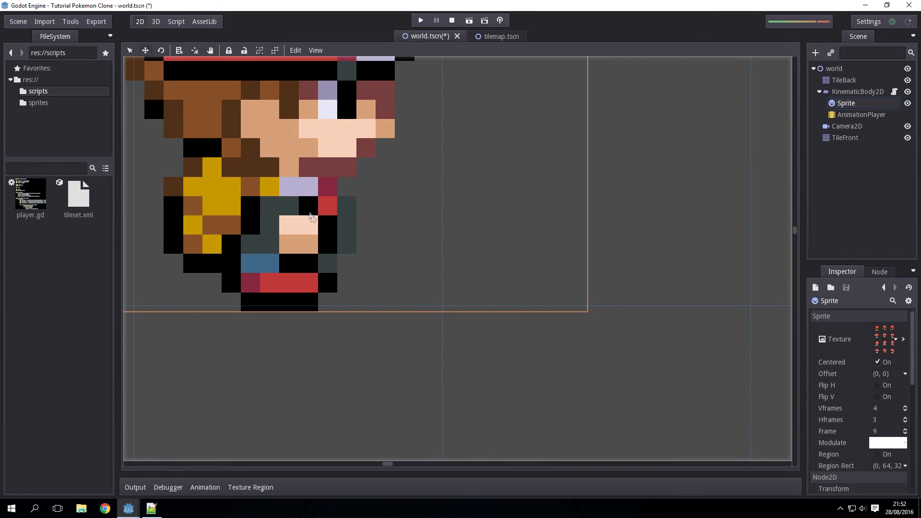
pyautogui.moveTo(306, 233); pyautogui.dragTo(306, 227)
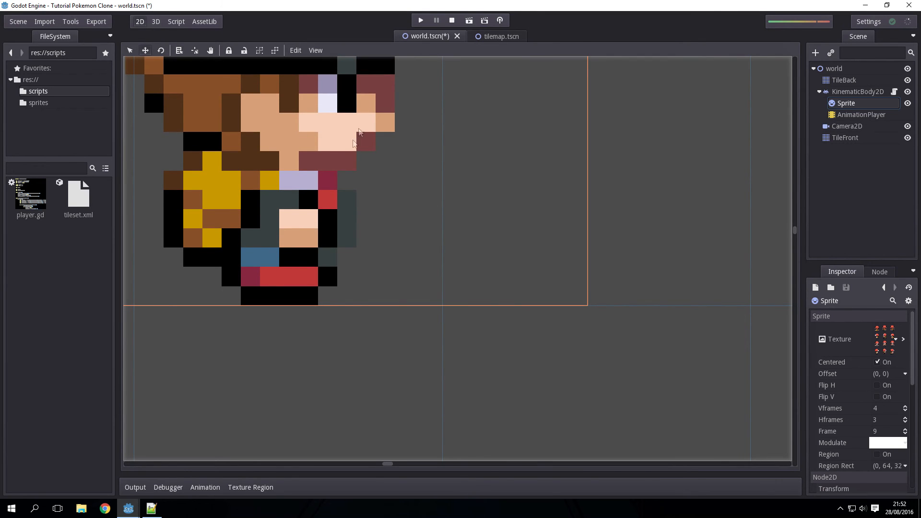
# Run the game again and walk the player repeatedly around the red machine to check the adjusted sprite against both tile layers
pyautogui.click(421, 20)
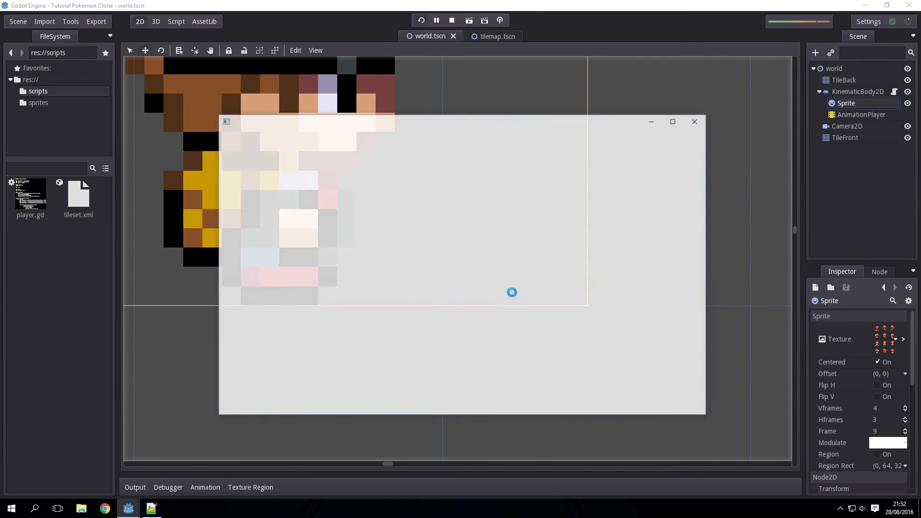
pyautogui.press('Up')
pyautogui.press('Left')
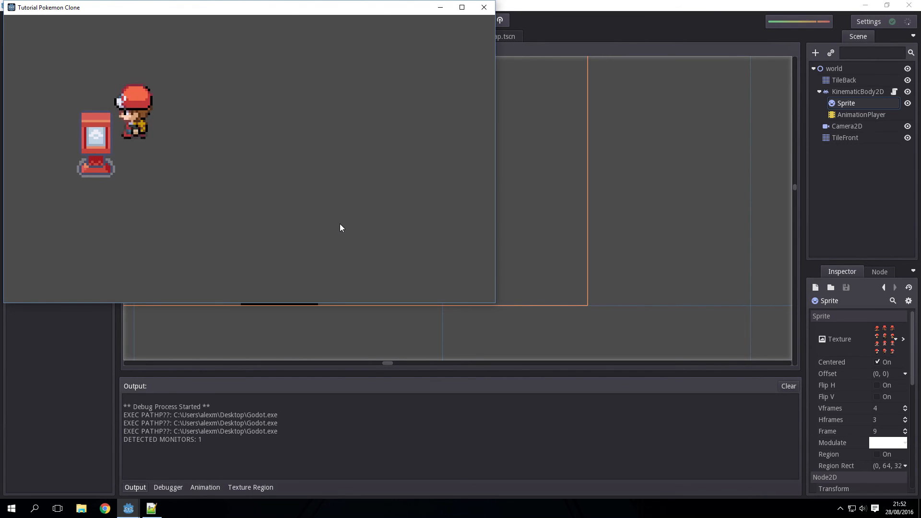
pyautogui.press('Left')
pyautogui.press('Down')
pyautogui.press('Up')
pyautogui.press('Right')
pyautogui.press('Down')
pyautogui.press('Right')
pyautogui.press('Down')
pyautogui.press('Left')
pyautogui.press('Left')
pyautogui.press('Up')
pyautogui.press('Down')
pyautogui.press('Right')
pyautogui.press('Right')
pyautogui.press('Up')
pyautogui.press('Left')
pyautogui.press('Down')
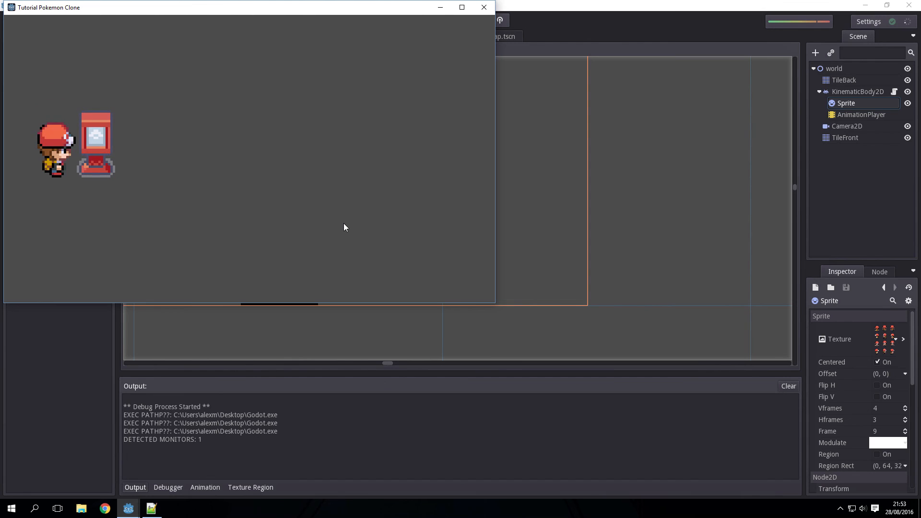
pyautogui.press('Right')
pyautogui.press('Up')
pyautogui.press('Up')
pyautogui.press('Left')
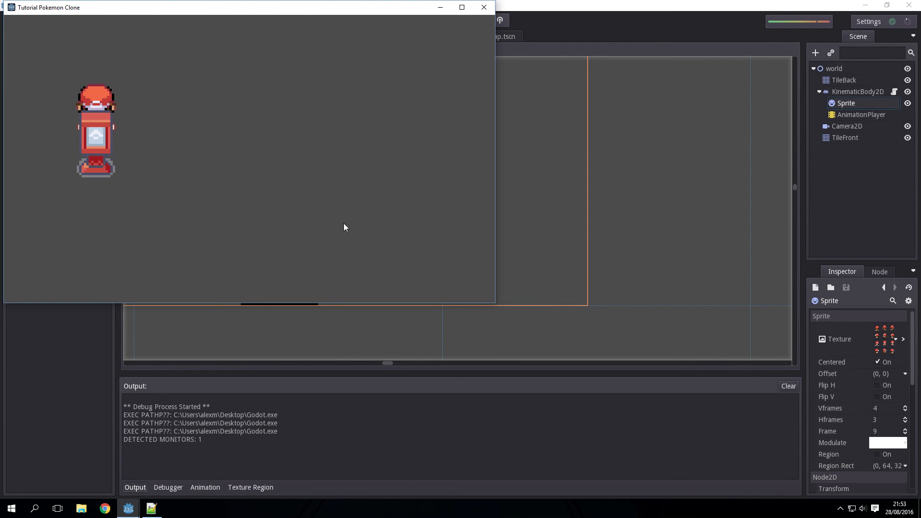
pyautogui.press('Down')
pyautogui.press('Right')
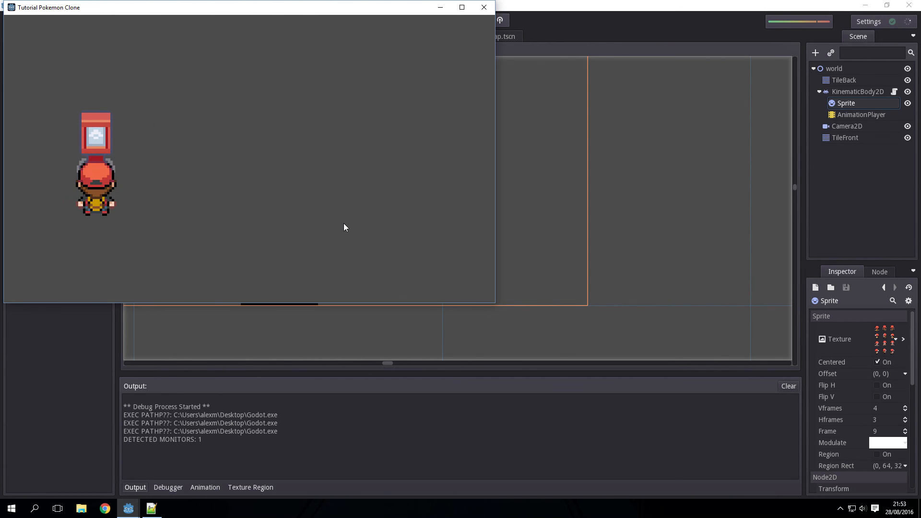
pyautogui.press('Up')
pyautogui.press('Left')
pyautogui.press('Down')
pyautogui.press('Left')
pyautogui.press('Down')
pyautogui.press('Right')
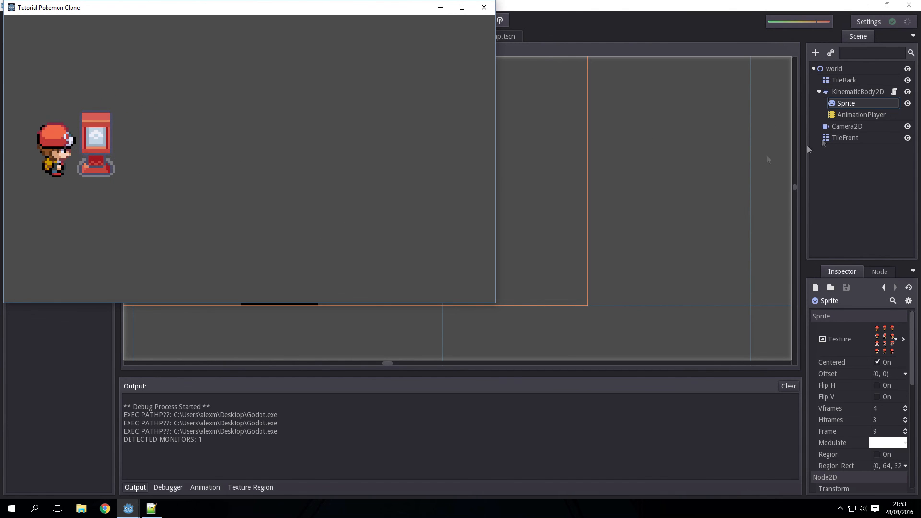
pyautogui.press('Down')
pyautogui.press('Right')
pyautogui.press('Up')
pyautogui.press('Left')
pyautogui.press('Up')
pyautogui.press('Left')
pyautogui.press('Down')
pyautogui.press('Right')
pyautogui.press('Down')
pyautogui.press('Right')
pyautogui.press('Left')
pyautogui.press('Up')
pyautogui.press('Left')
pyautogui.press('Down')
pyautogui.press('Right')
pyautogui.press('Up')
pyautogui.press('Left')
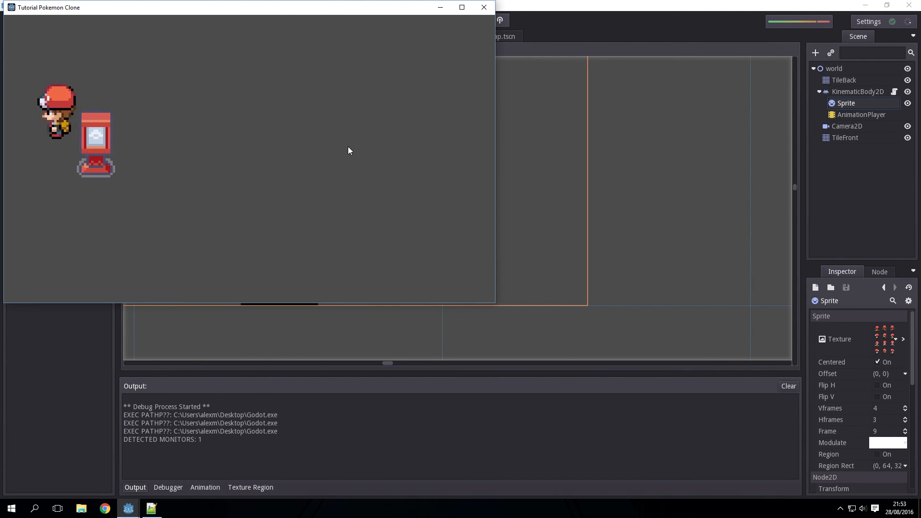
pyautogui.press('Down')
pyautogui.press('Right')
pyautogui.press('Down')
pyautogui.press('Right')
pyautogui.press('Up')
pyautogui.press('Up')
pyautogui.press('Left')
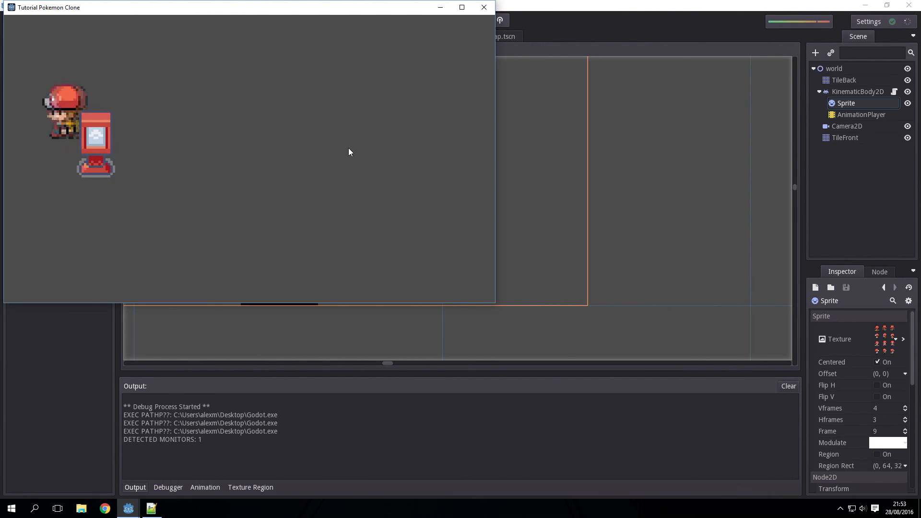
pyautogui.press('Down')
pyautogui.press('Right')
pyautogui.press('Up')
pyautogui.press('Left')
pyautogui.press('Down')
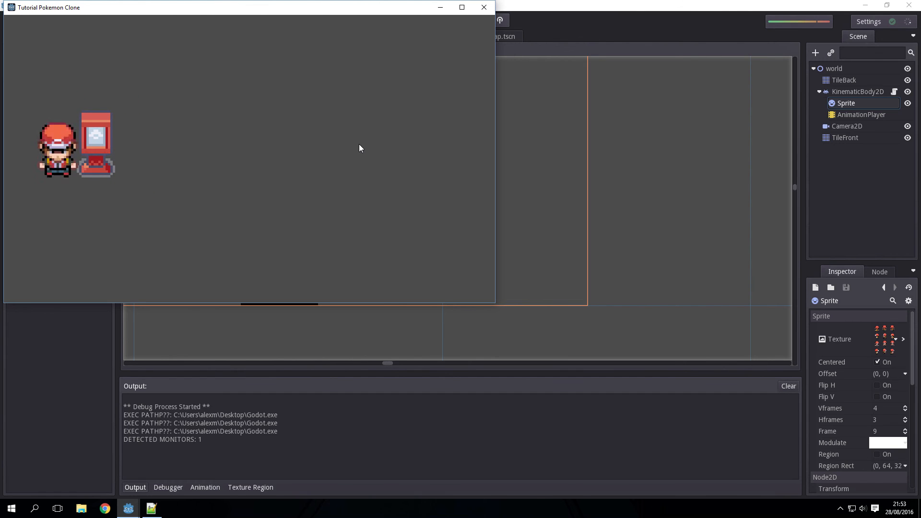
pyautogui.press('Right')
pyautogui.press('Right')
pyautogui.press('Up')
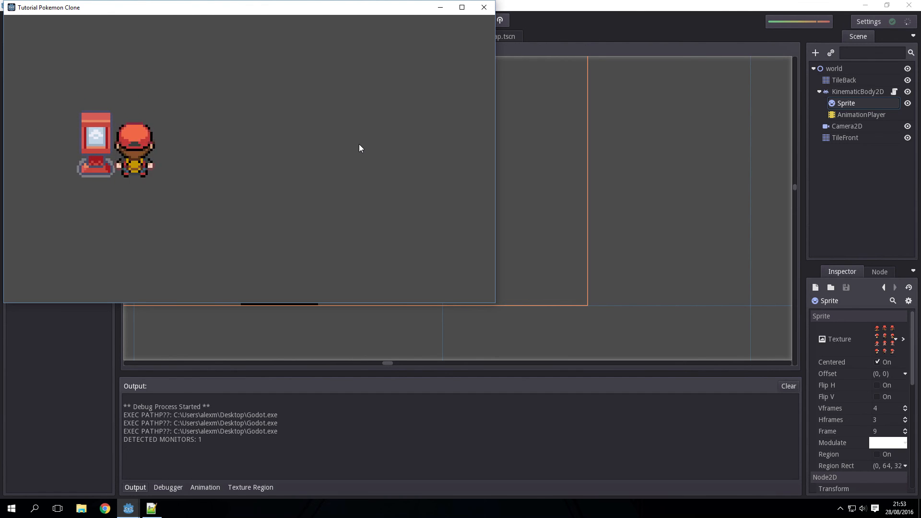
pyautogui.press('Left')
pyautogui.press('Down')
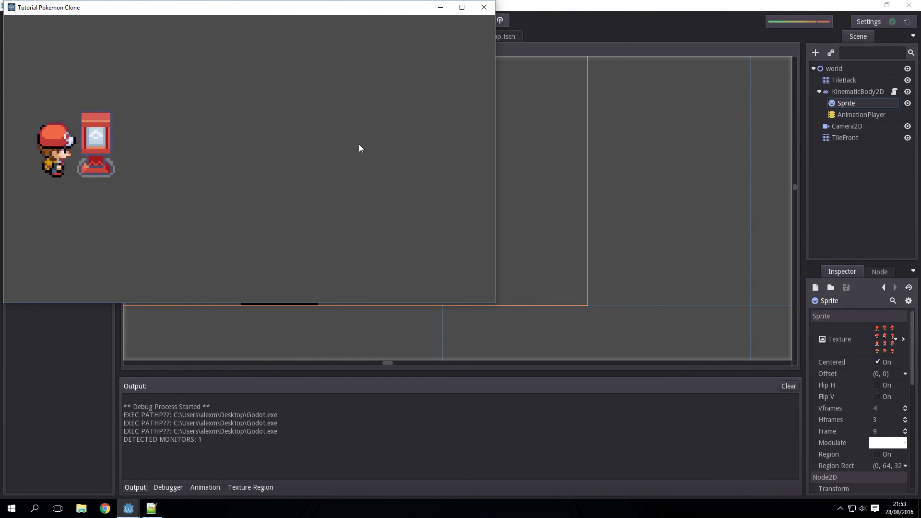
pyautogui.press('Right')
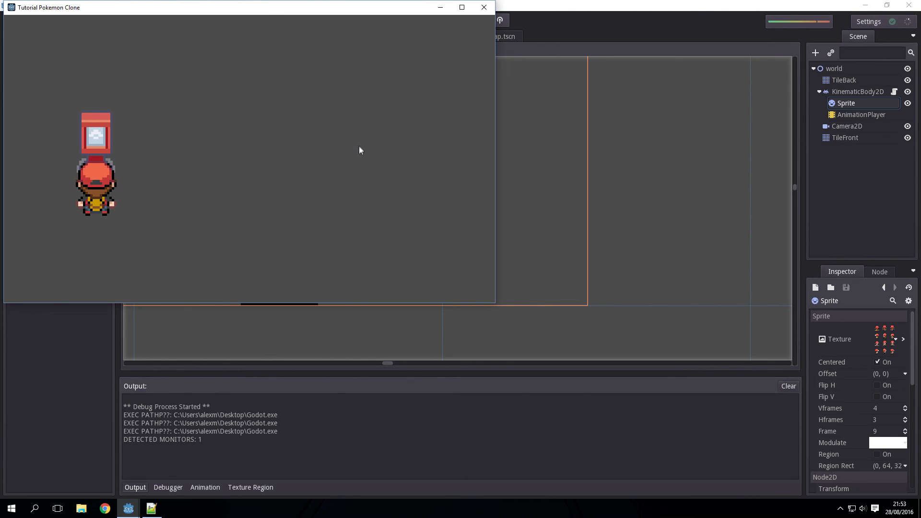
pyautogui.press('Up')
pyautogui.press('Left')
pyautogui.press('Up')
pyautogui.press('Left')
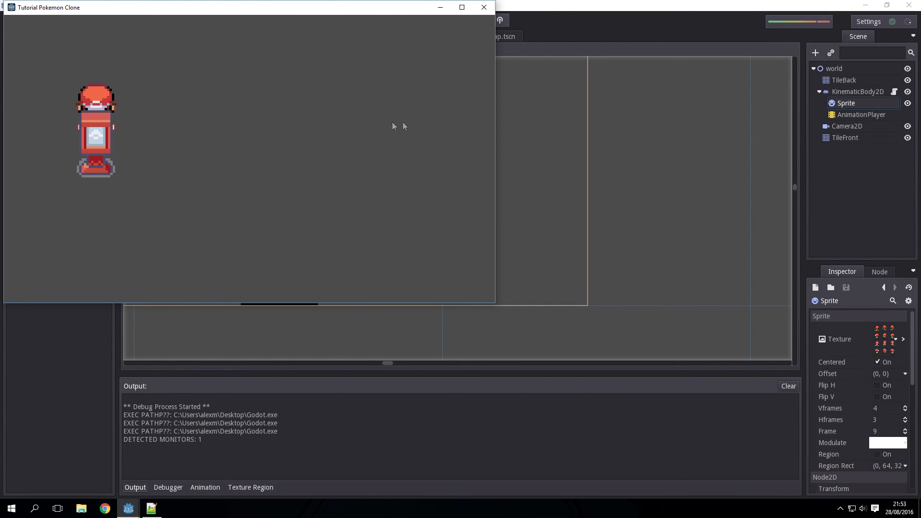